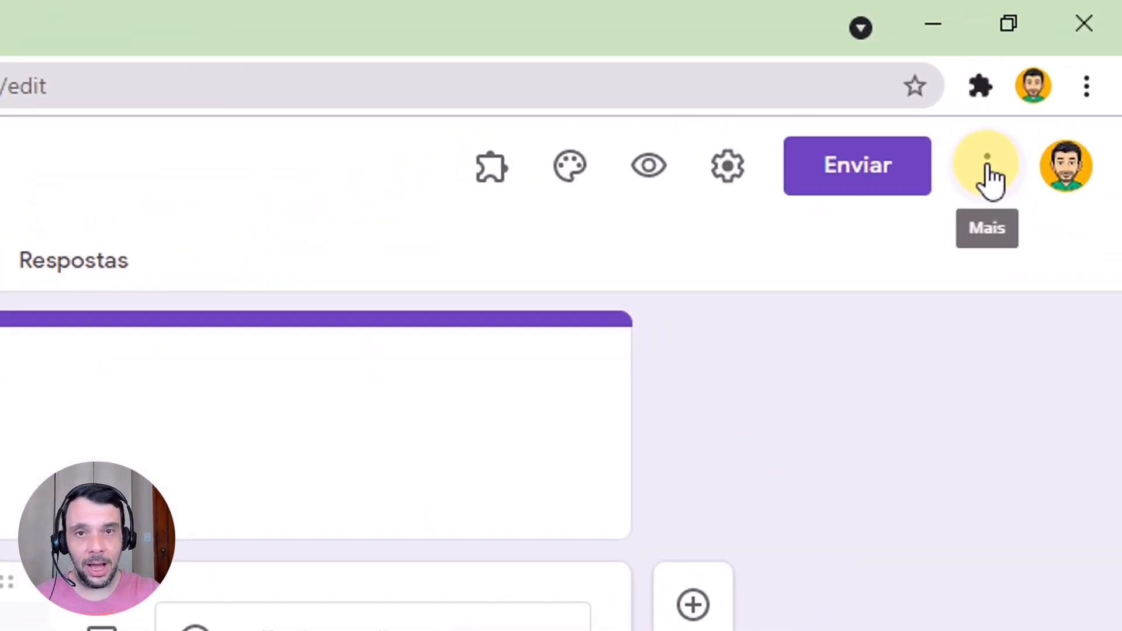
- Search the forms add-on marketplace for "hypatia" and open the Hypatia Create listing
click(987, 169)
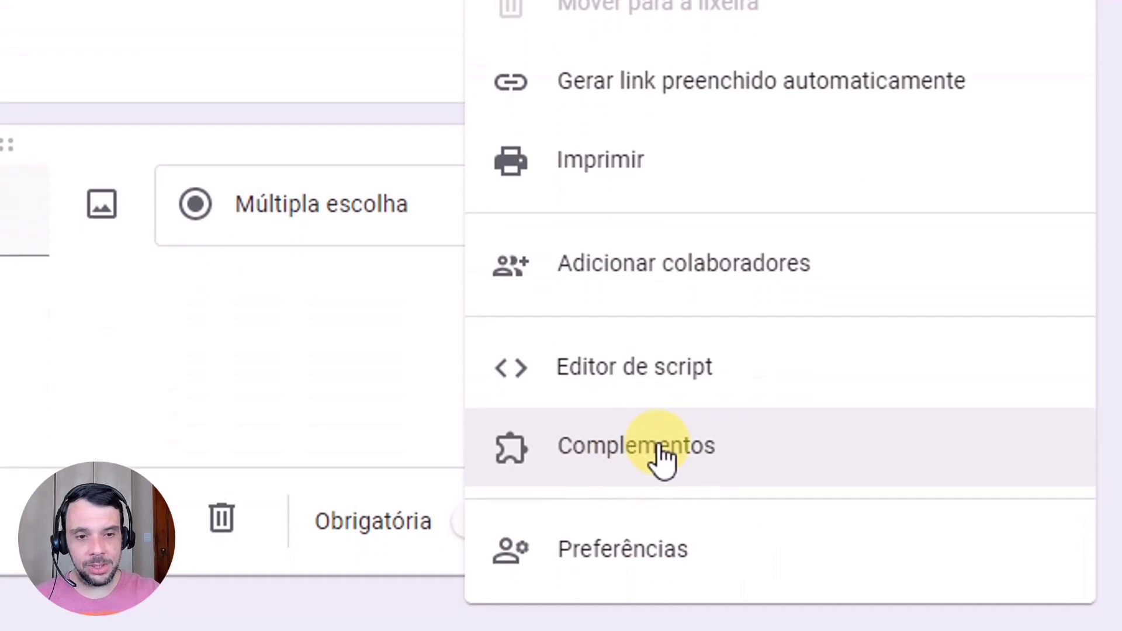
click(659, 575)
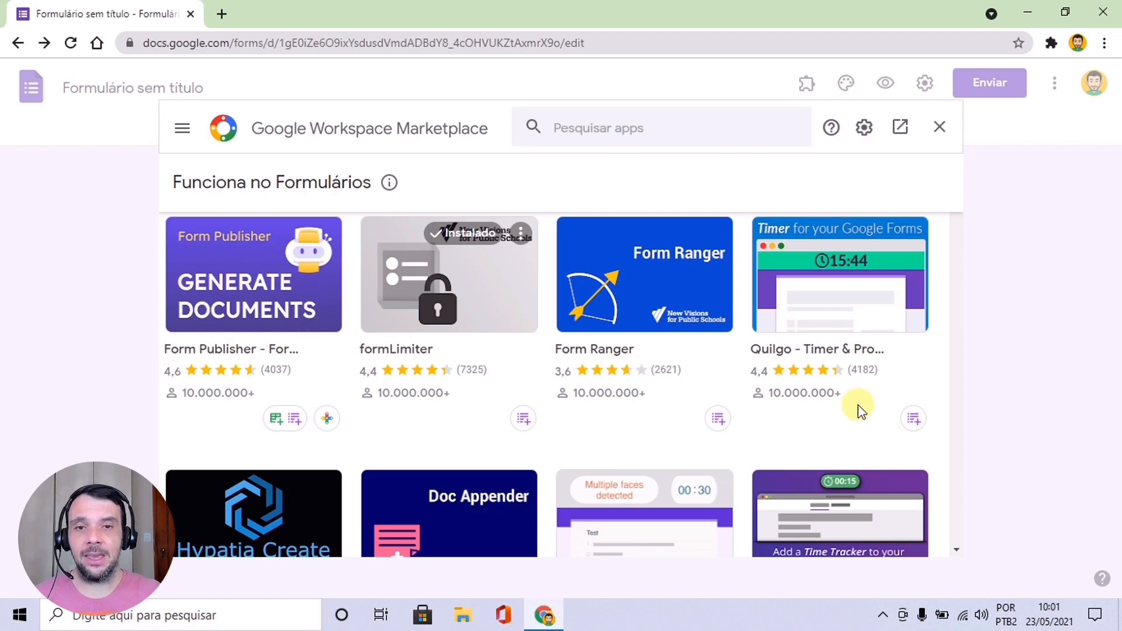
click(651, 128)
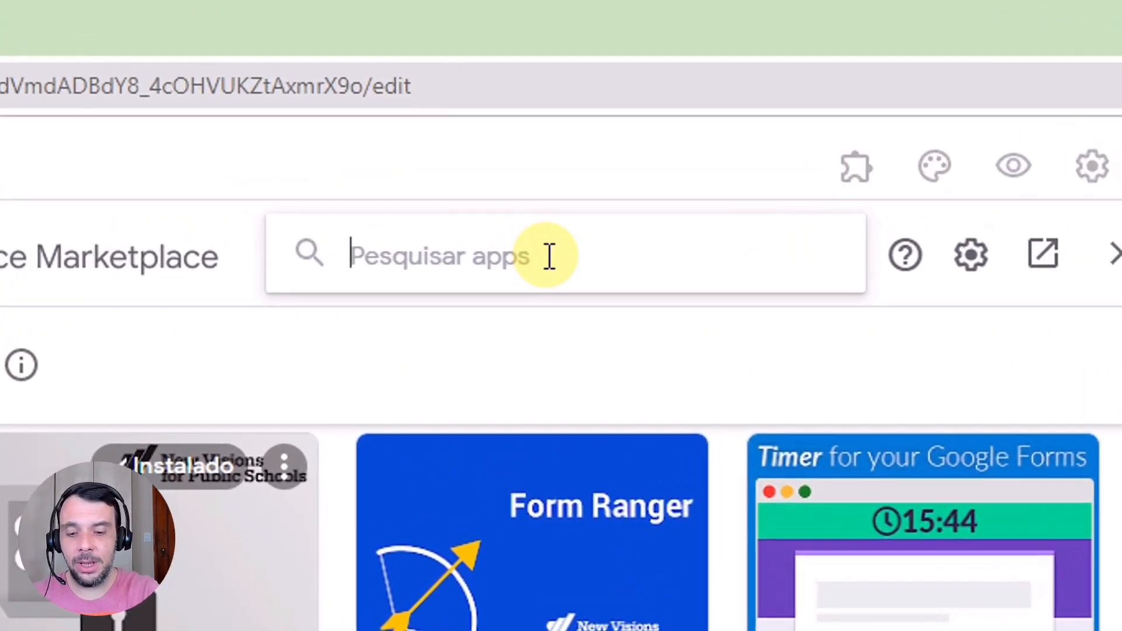
text(hypatia)
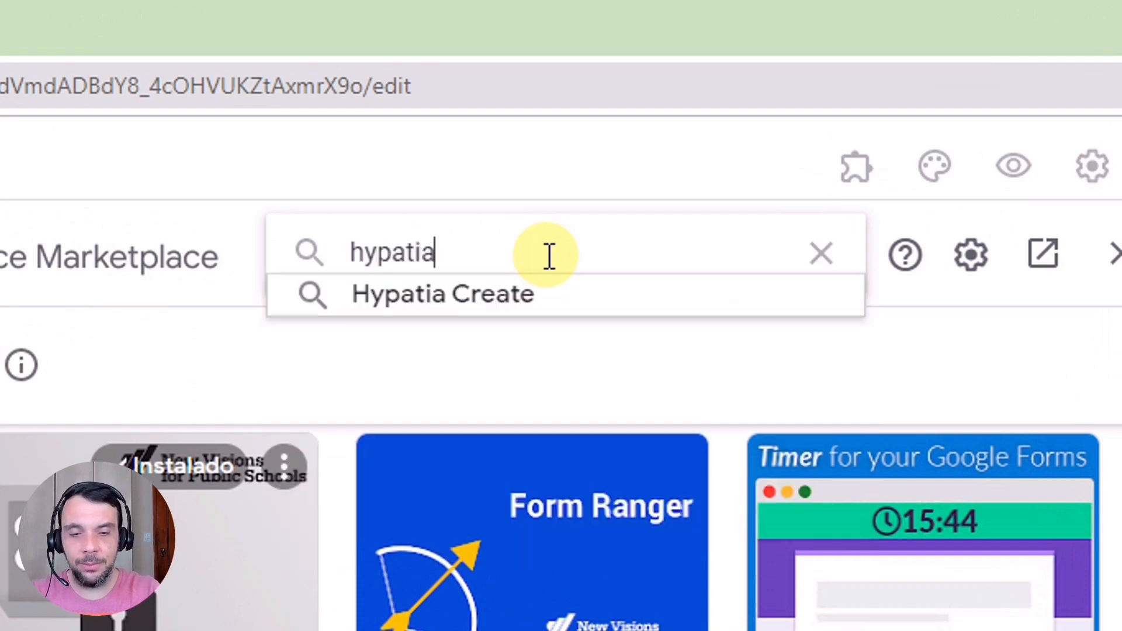
key(Return)
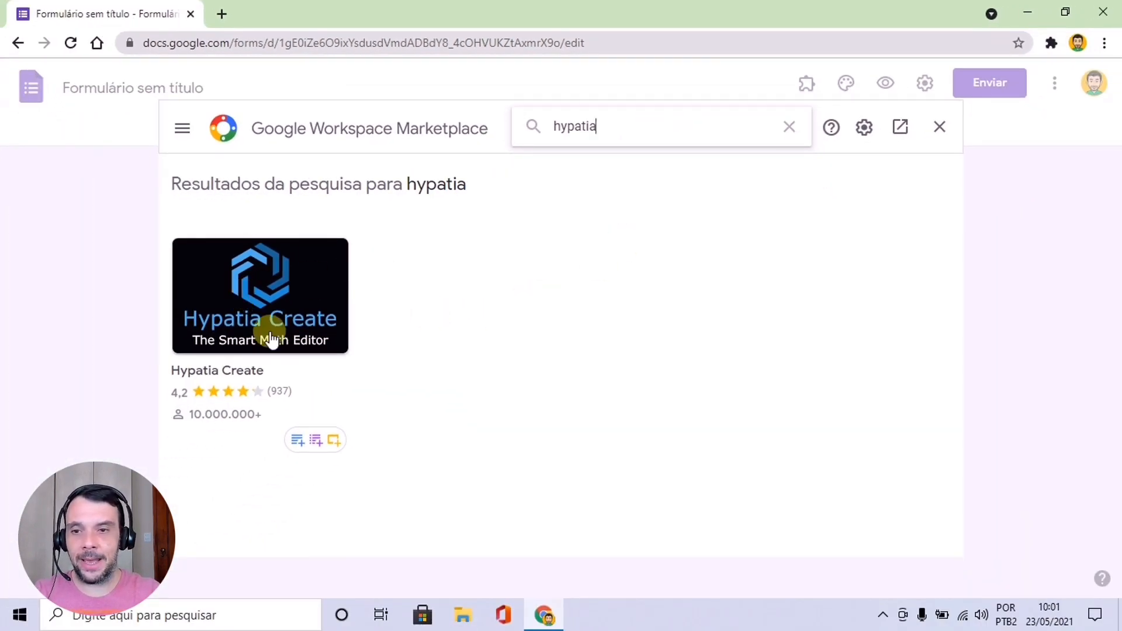
click(316, 280)
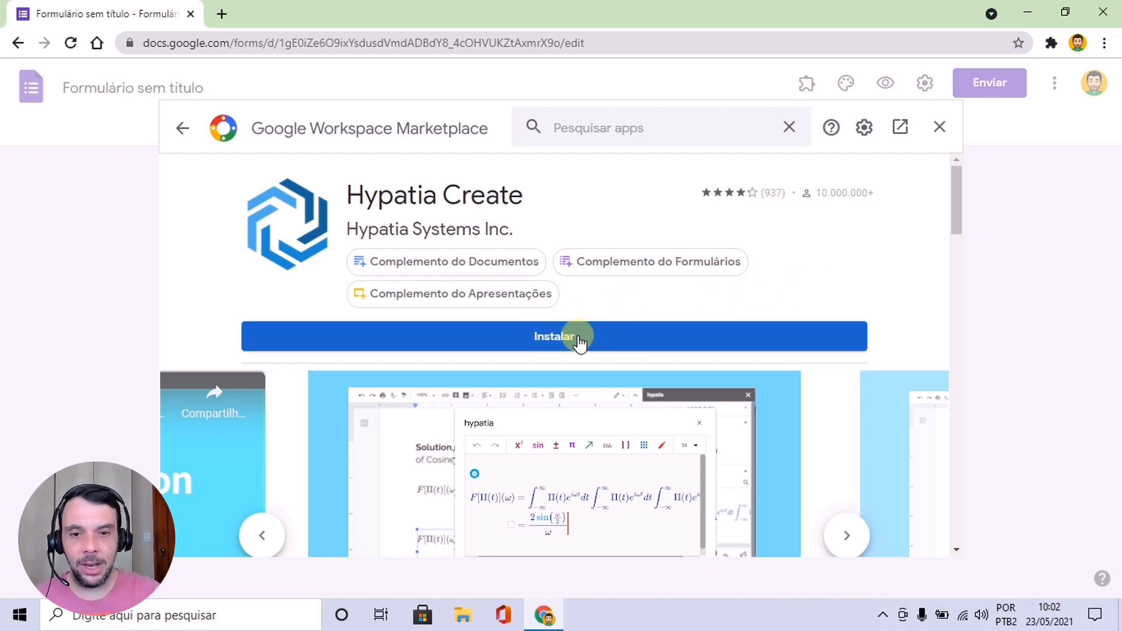
- Install Hypatia Create, authorise it with the existing Google account, and close the marketplace
click(618, 344)
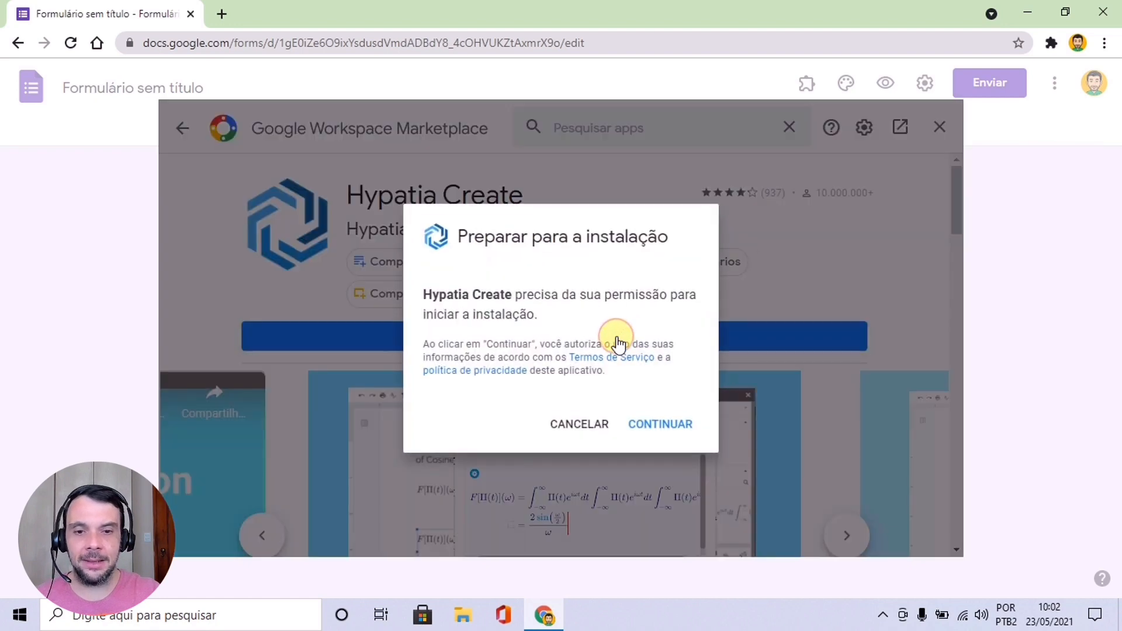
click(657, 426)
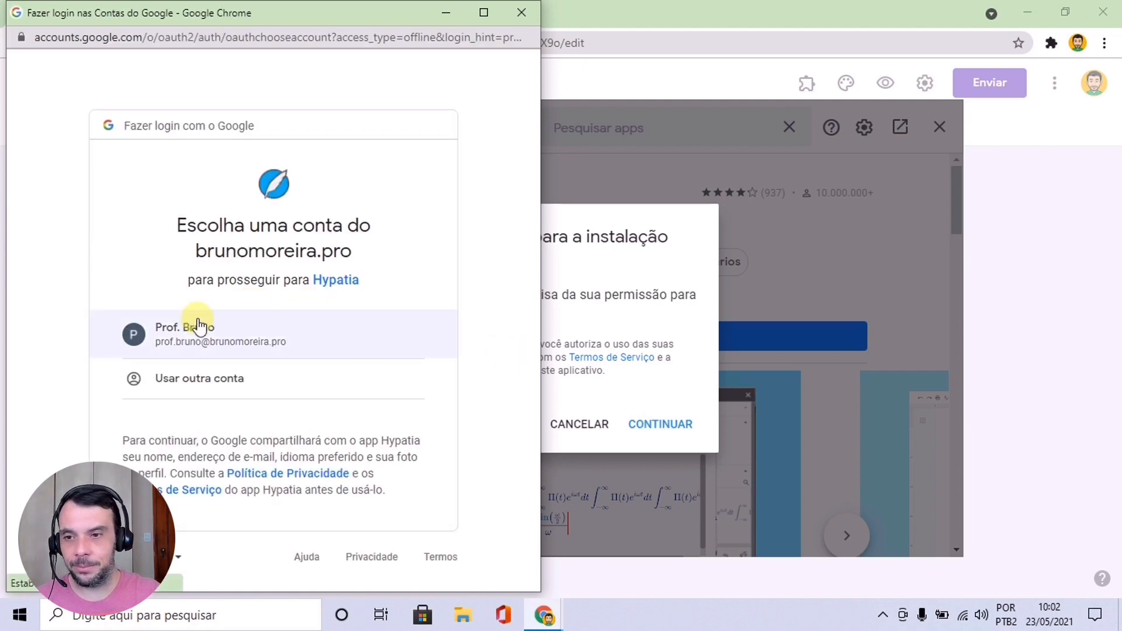
click(205, 332)
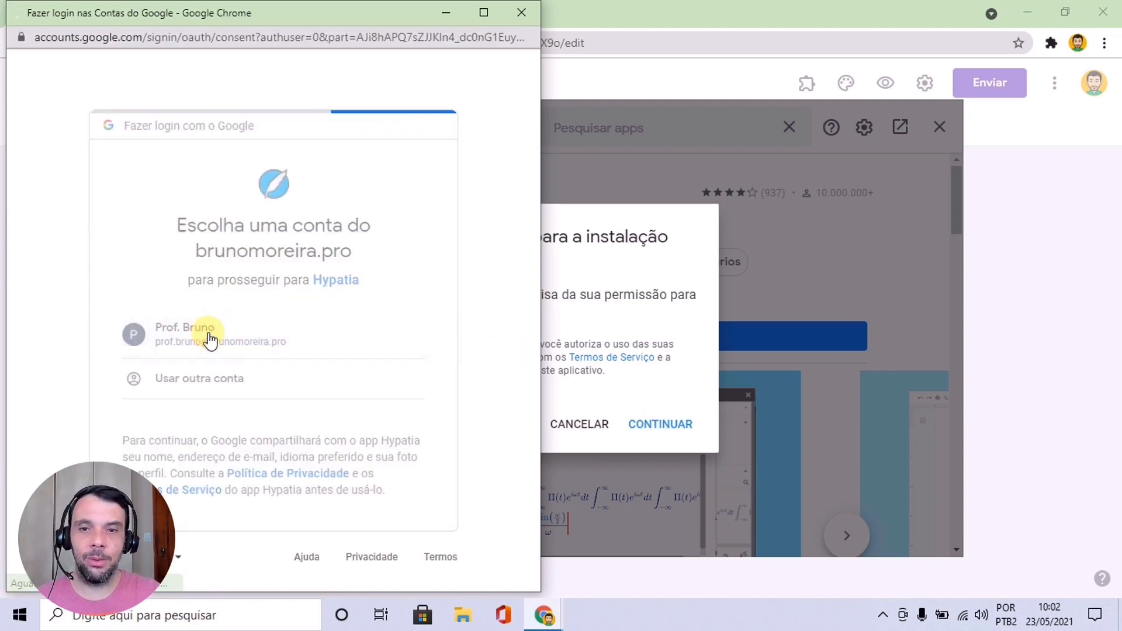
scroll(456, 302, down, 6)
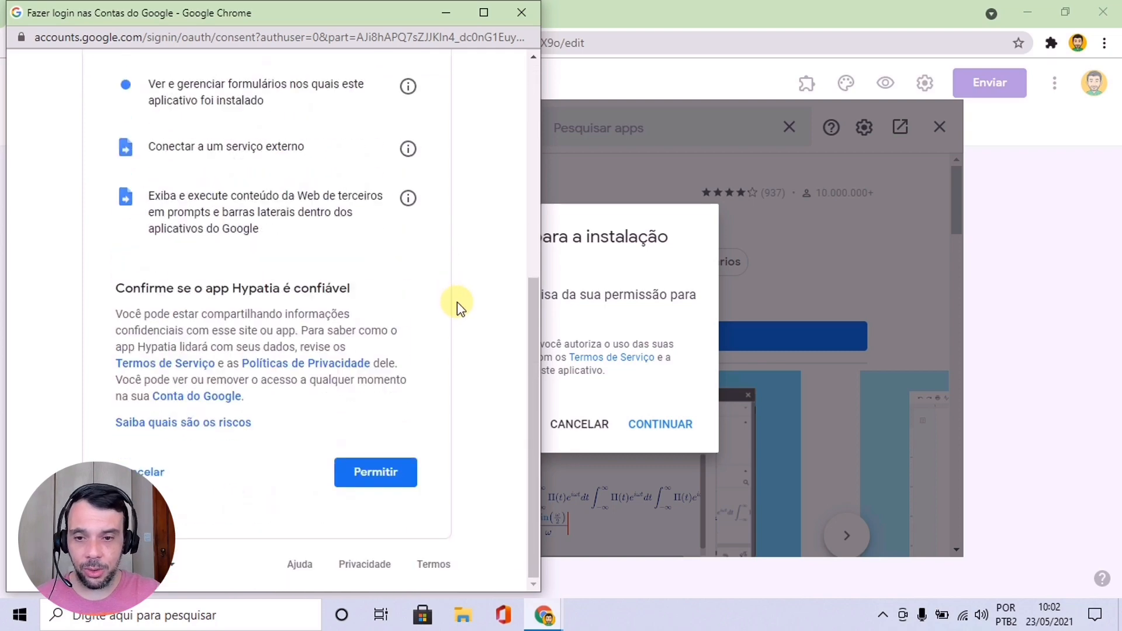
click(381, 469)
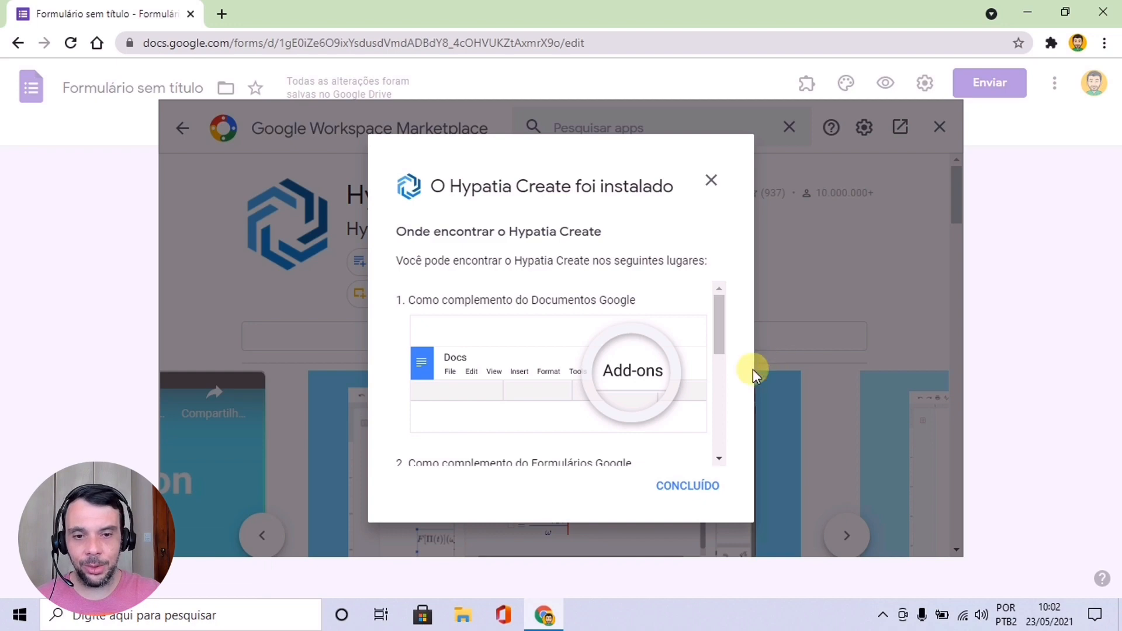
click(688, 488)
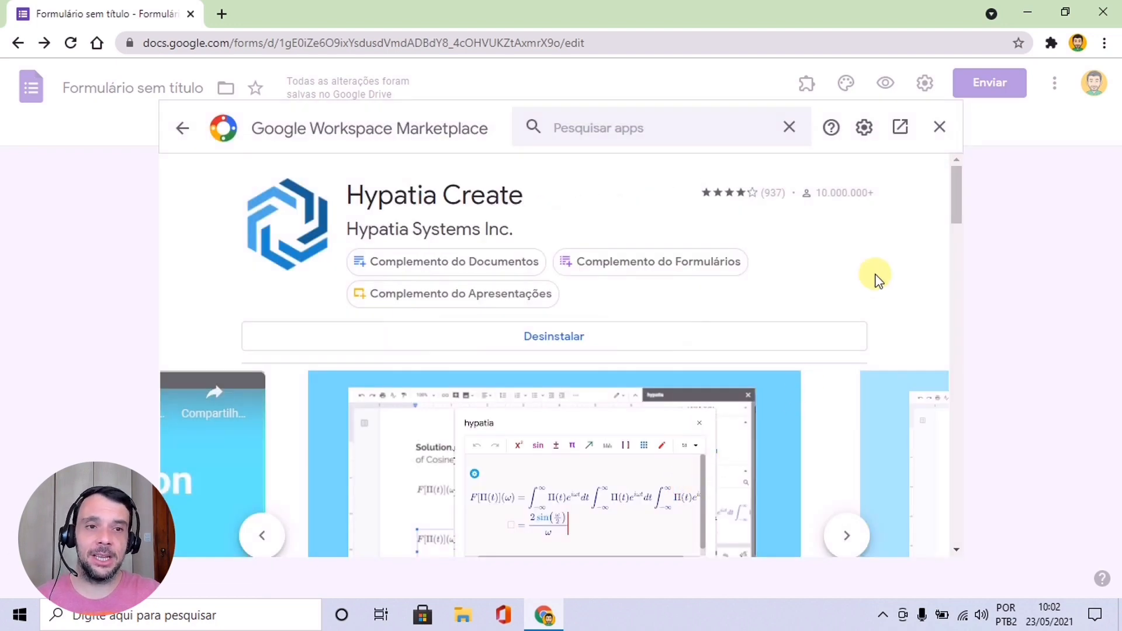
click(938, 127)
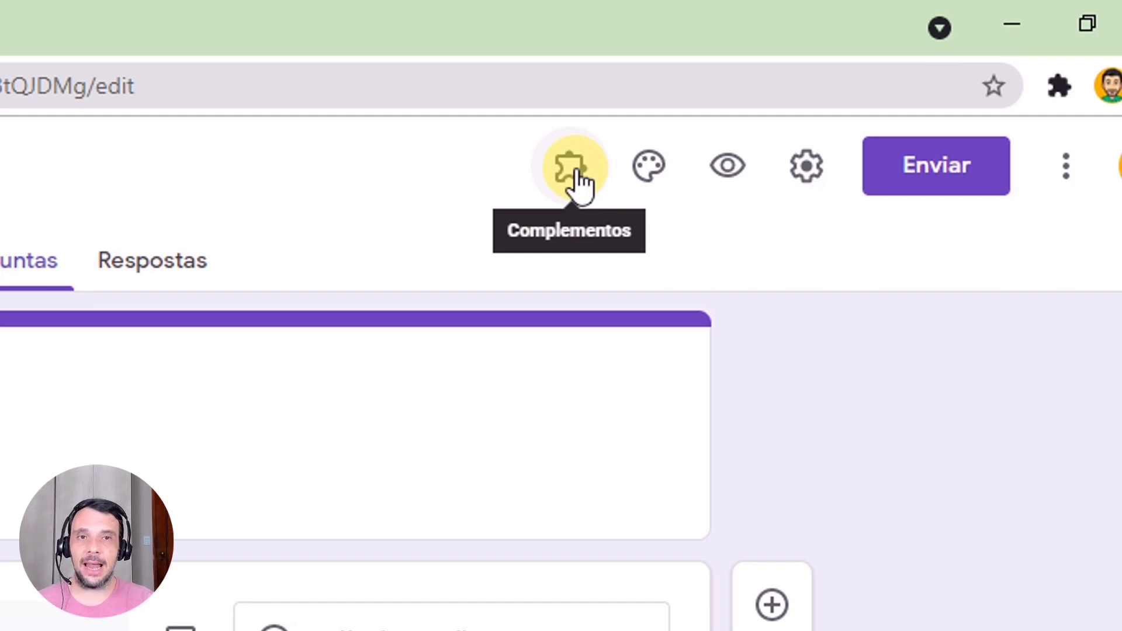
- Launch the hypatia add-on's Insert/Edit Math editor and dismiss its welcome guide
click(579, 175)
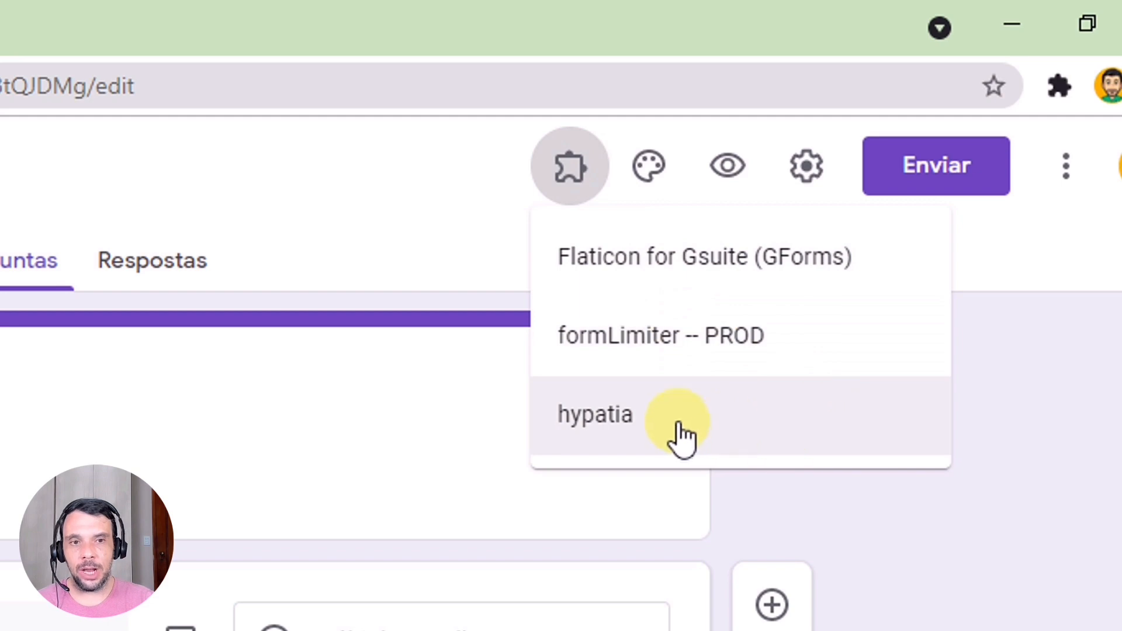
click(720, 418)
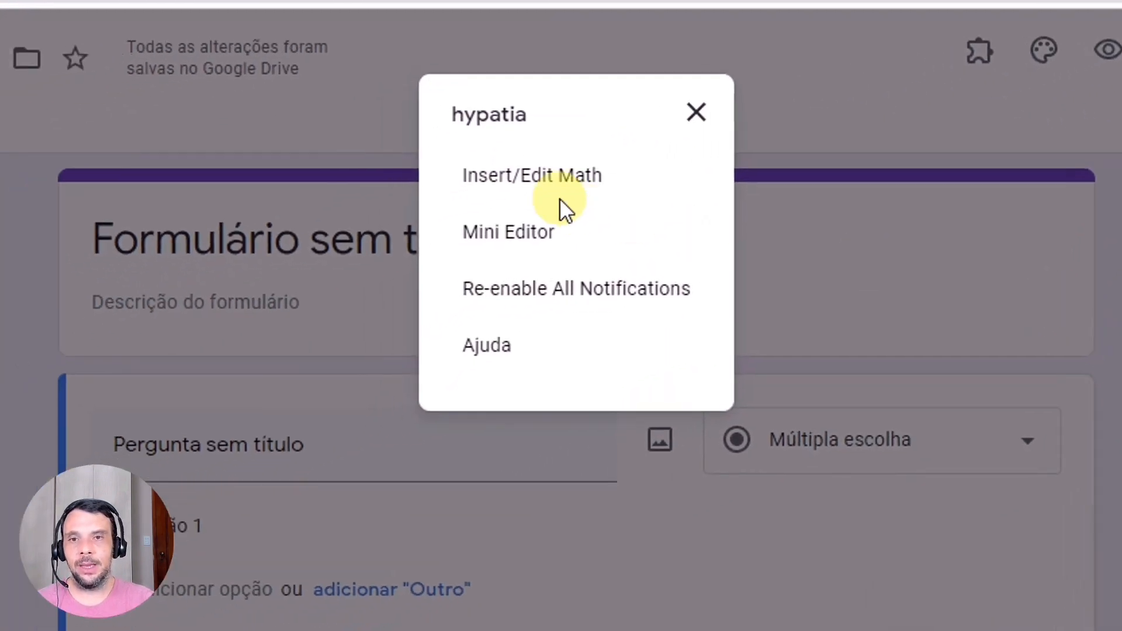
click(536, 174)
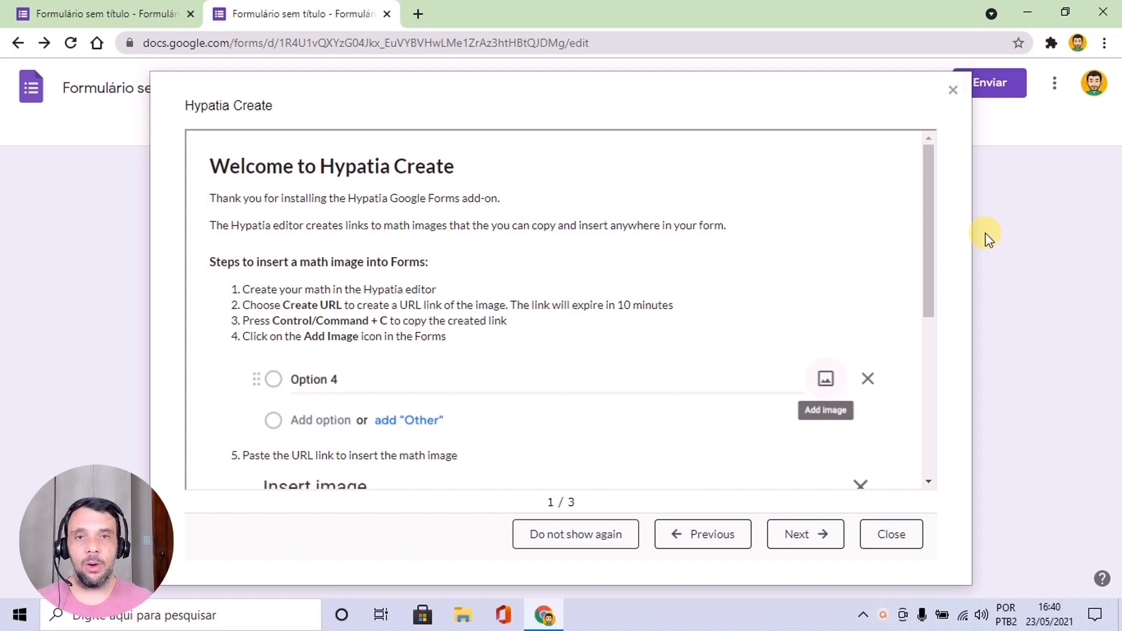
click(887, 534)
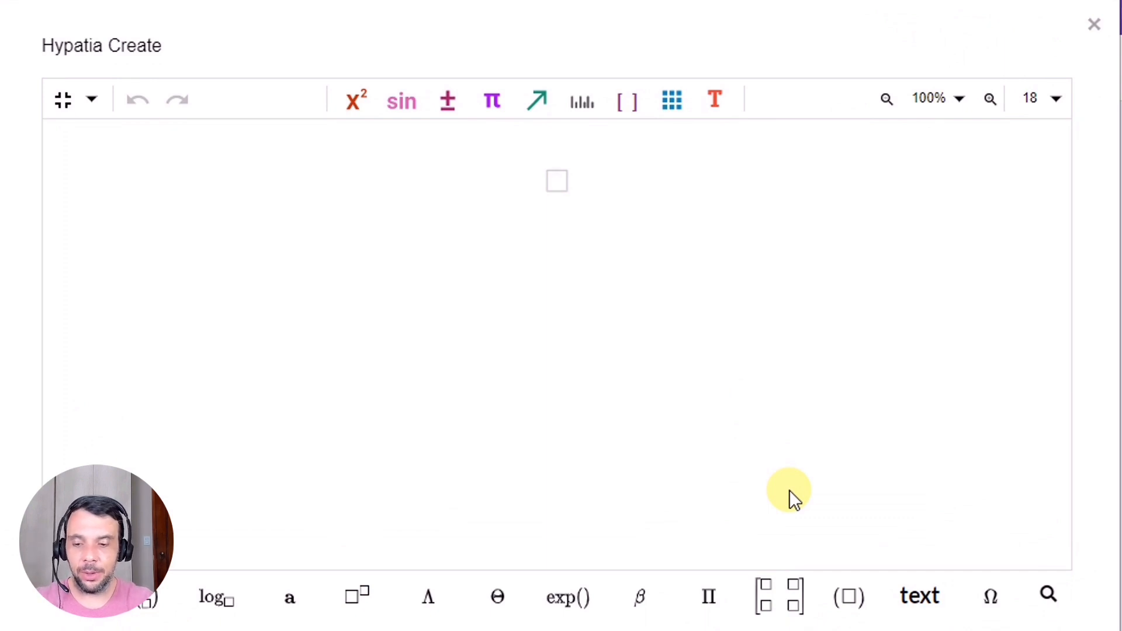
- Enter the equation 2x + 4 = 12 in the math editor
text(2x +)
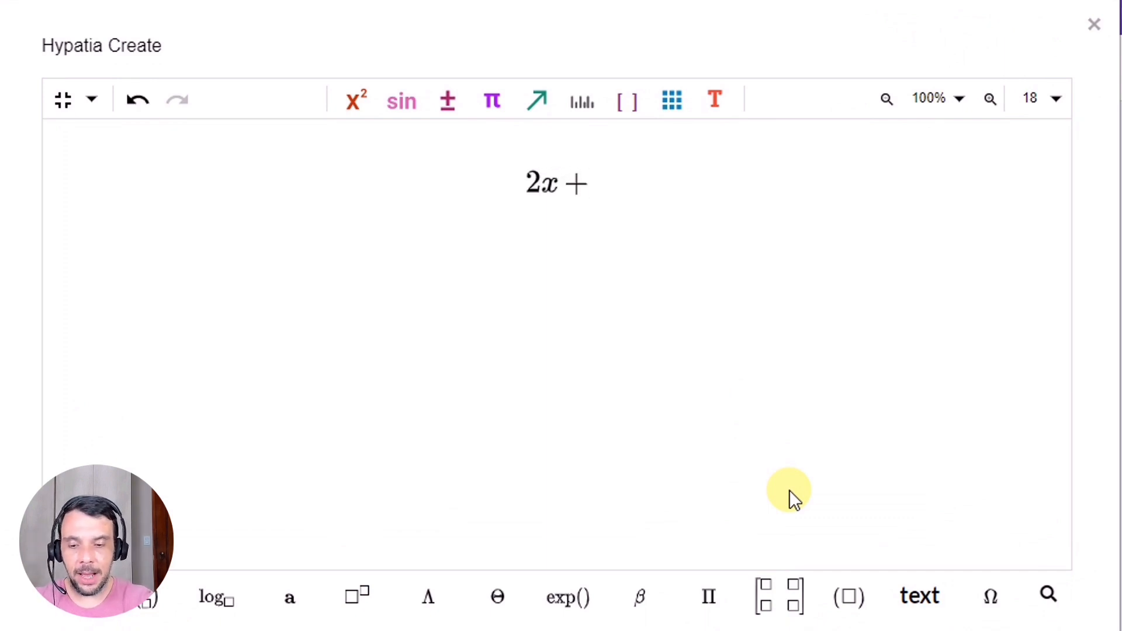
text( 4 = 12)
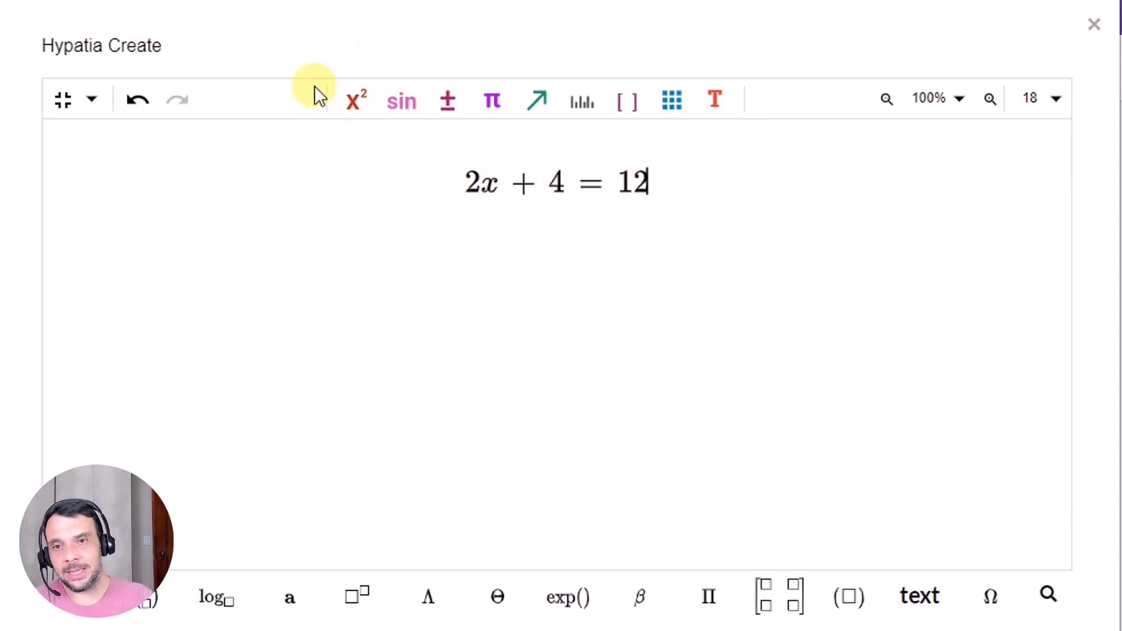
- Examine the math editor's symbol palettes, from functions, operators and Greek letters to arrows, brackets and matrices
click(356, 102)
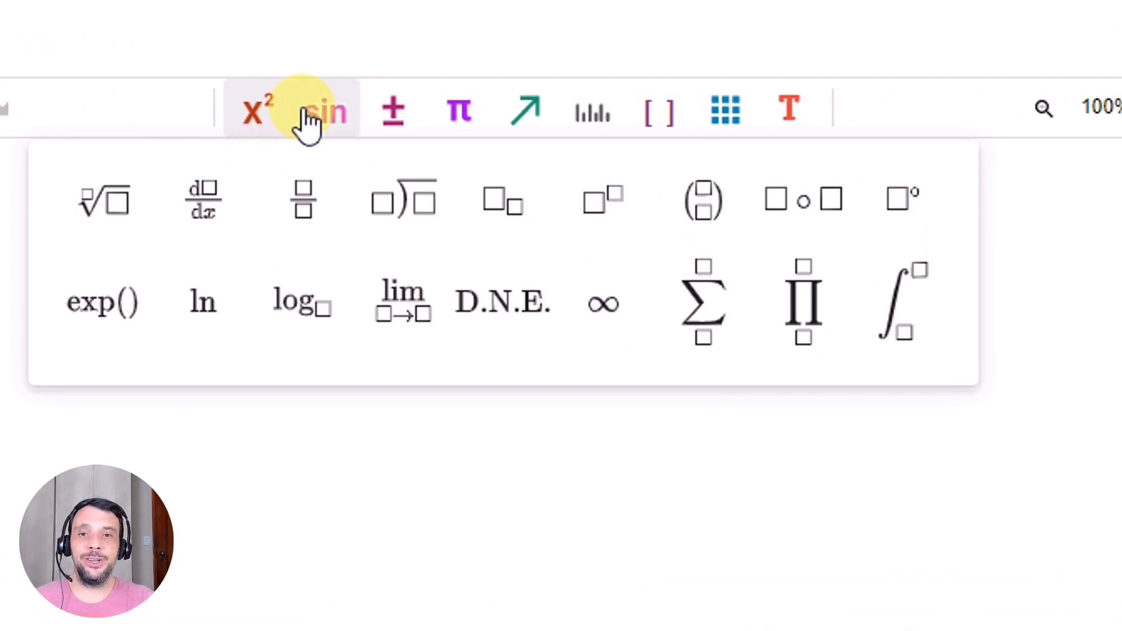
click(320, 120)
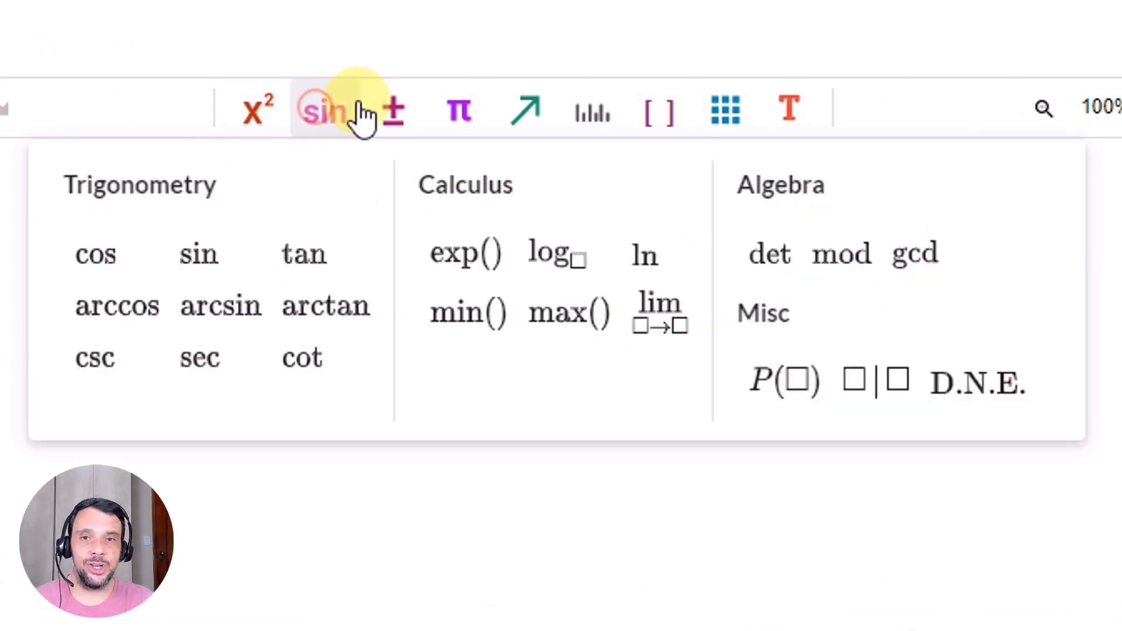
click(395, 114)
click(461, 112)
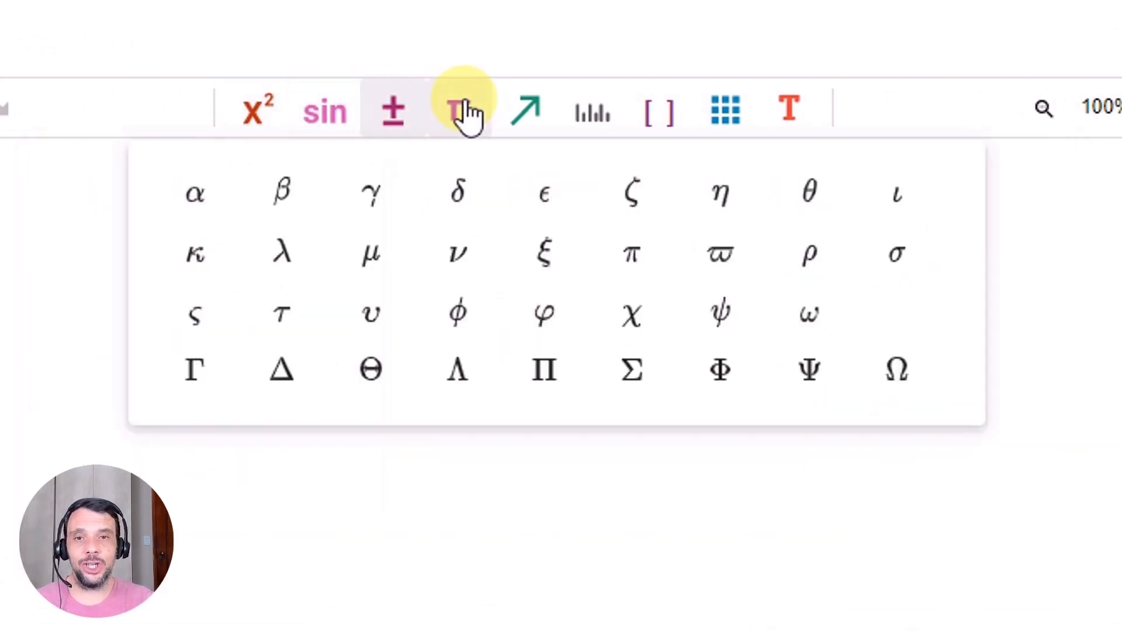
click(533, 116)
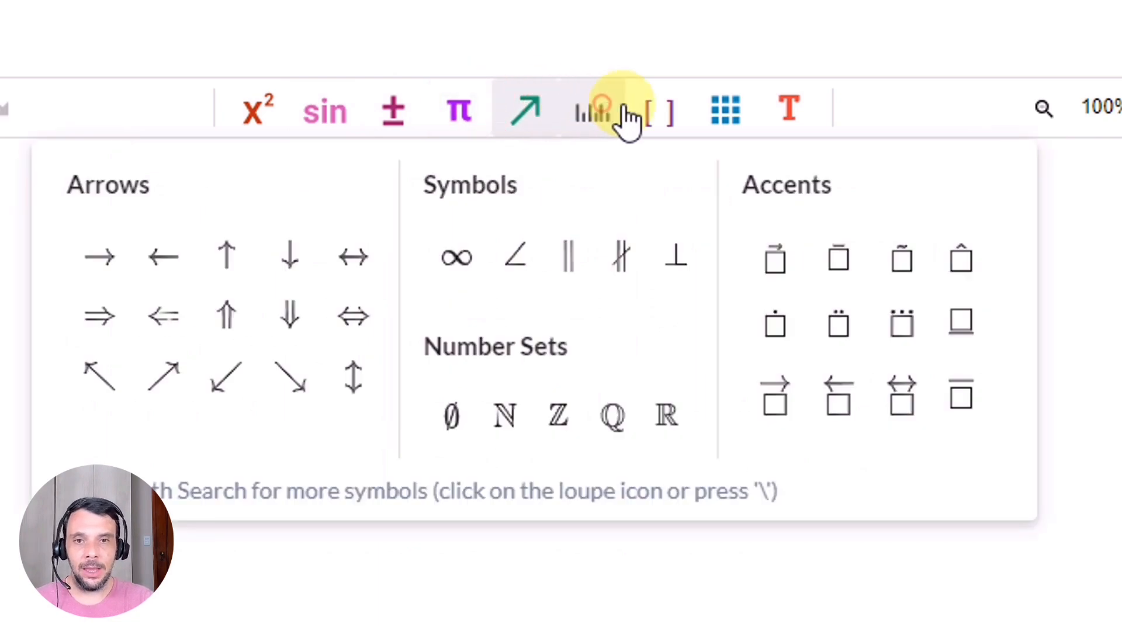
click(601, 110)
click(655, 111)
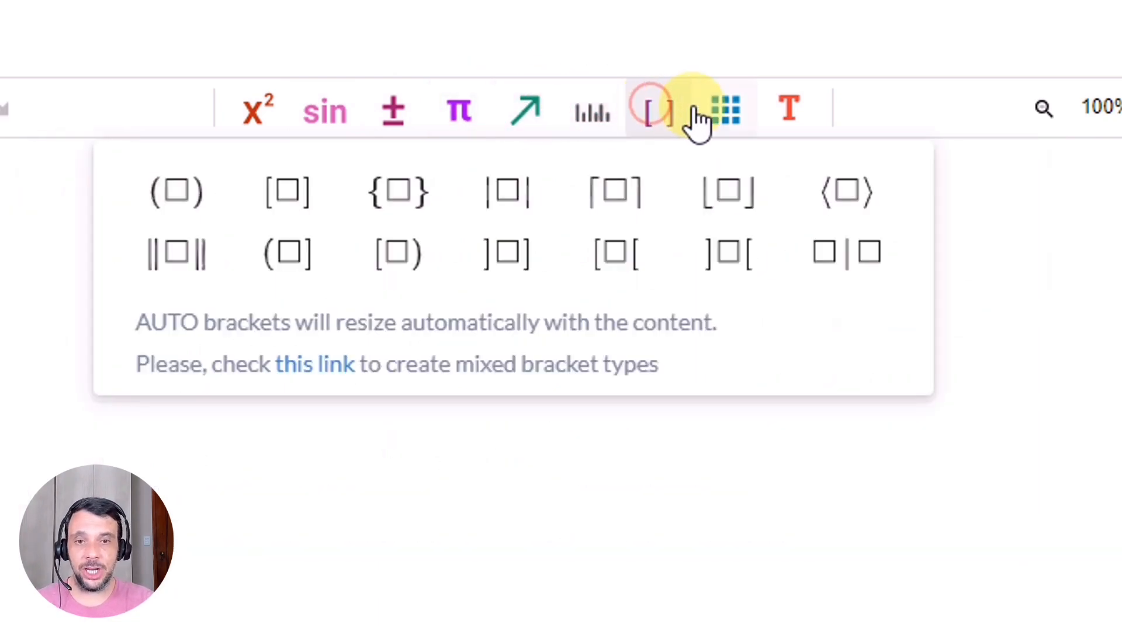
click(727, 115)
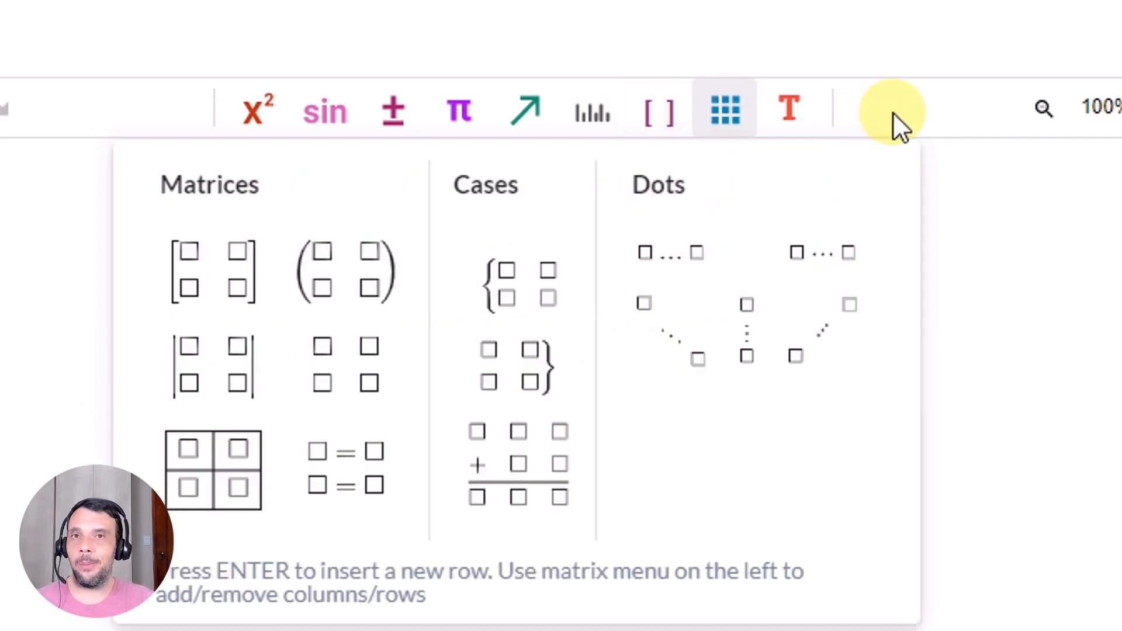
click(977, 164)
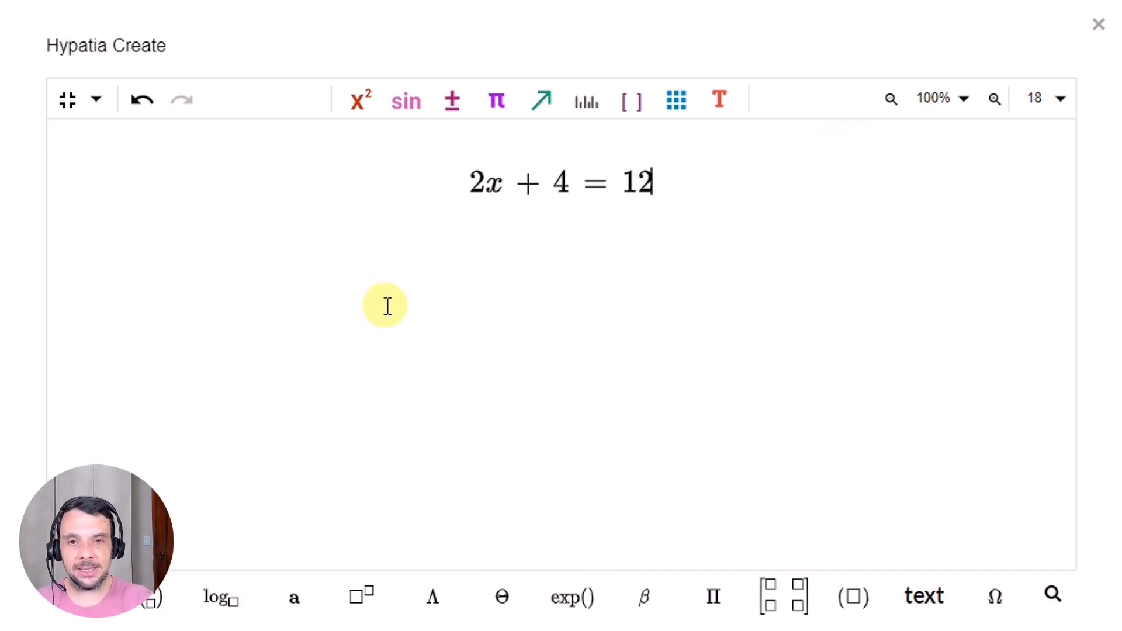
- Delete the whole equation from the math editor
key(BackSpace)
key(BackSpace)
key(BackSpace)
key(BackSpace)
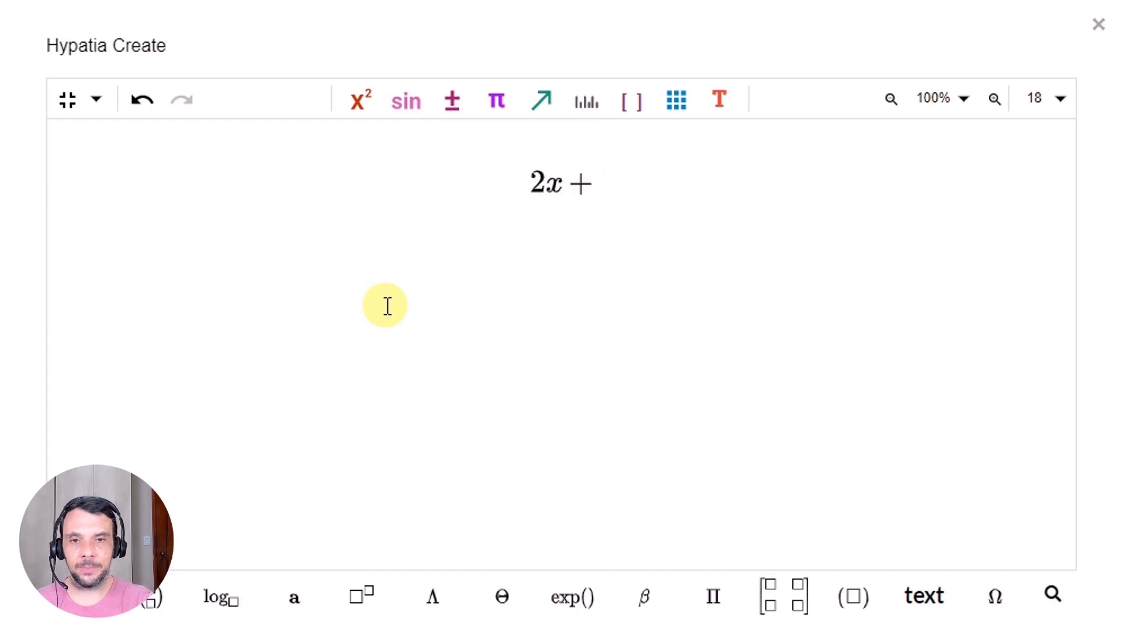
key(BackSpace)
key(BackSpace)
key(BackSpace)
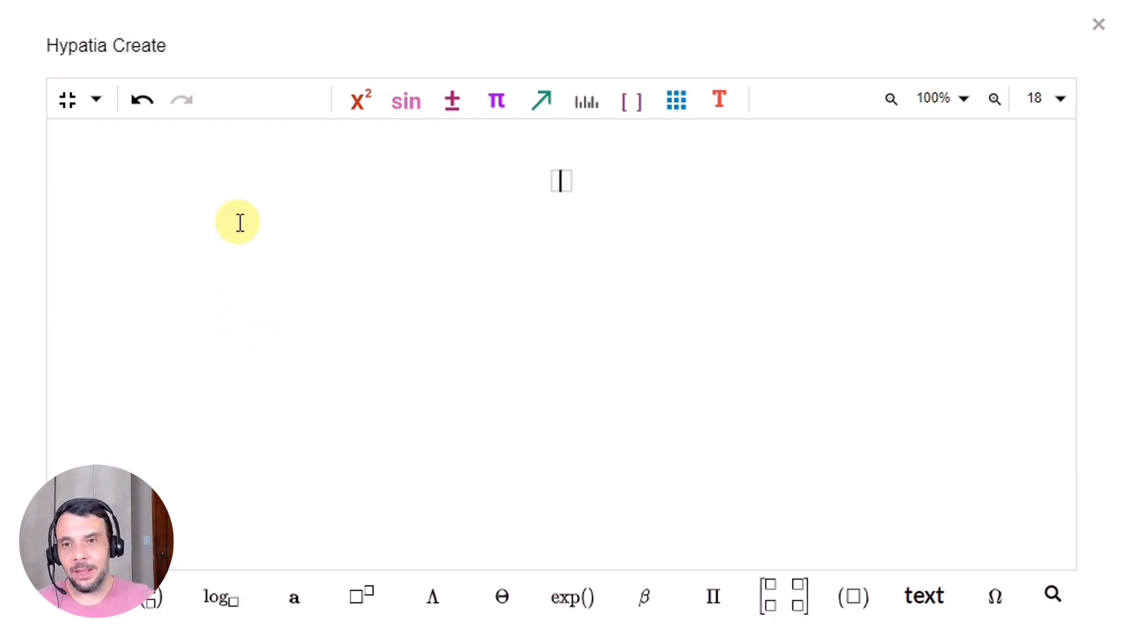
- Insert an nth-root template in the math editor and enter 7 under the radical
click(358, 105)
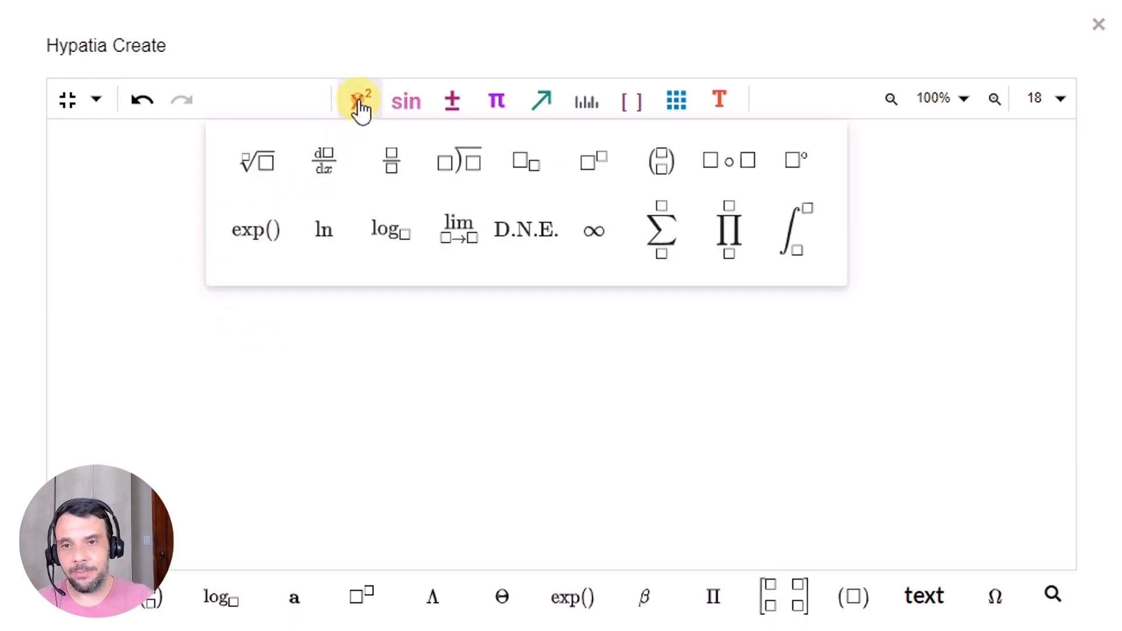
click(257, 164)
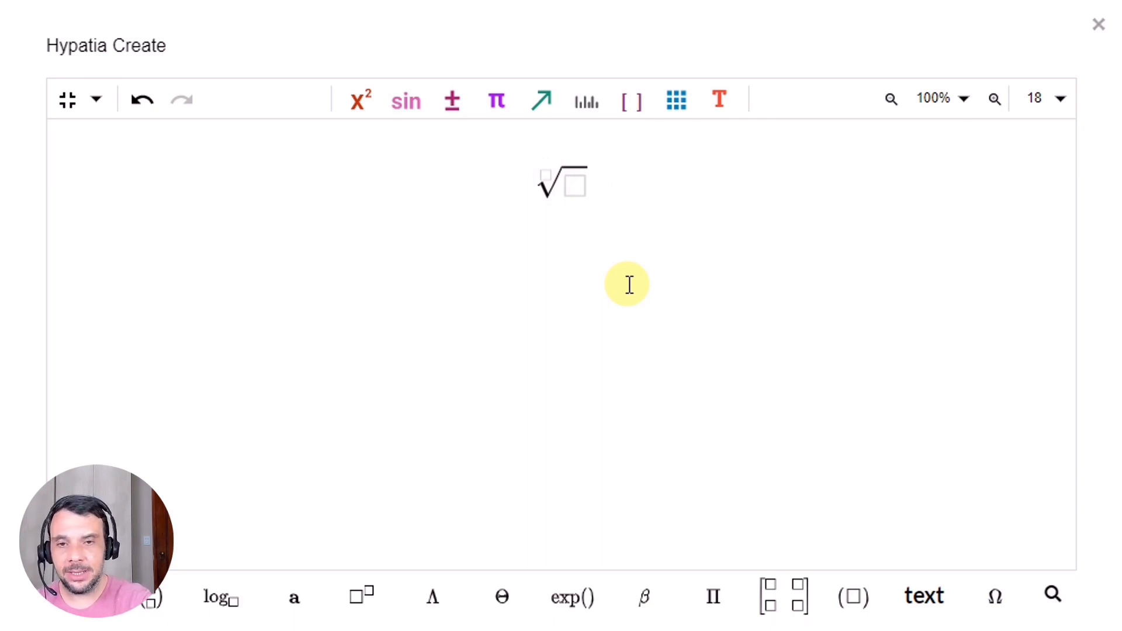
text(7)
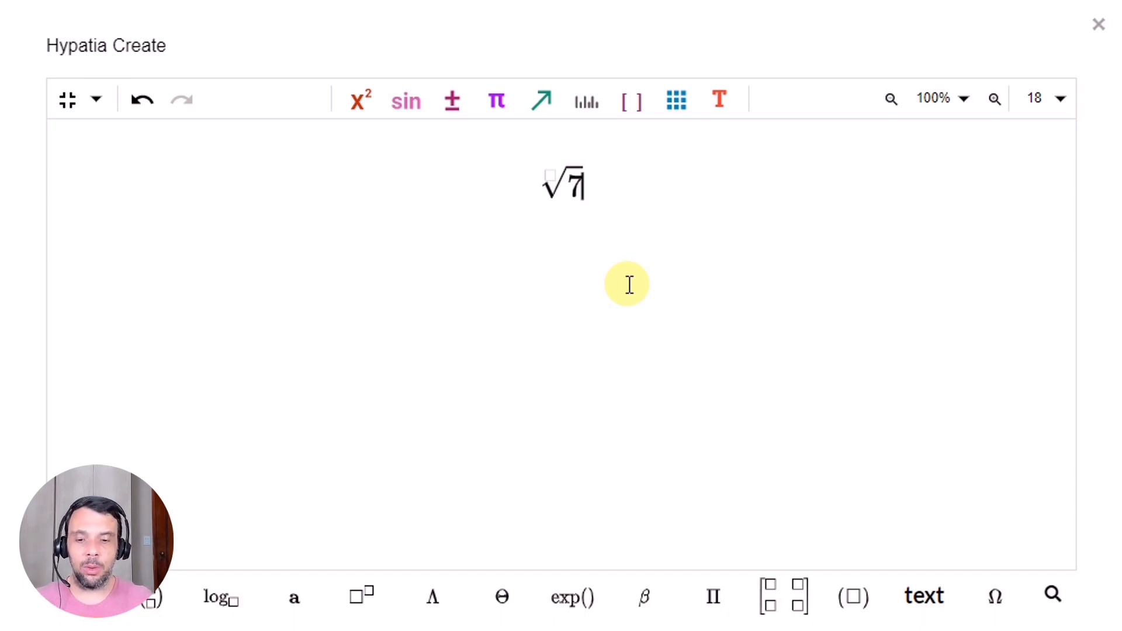
text( + )
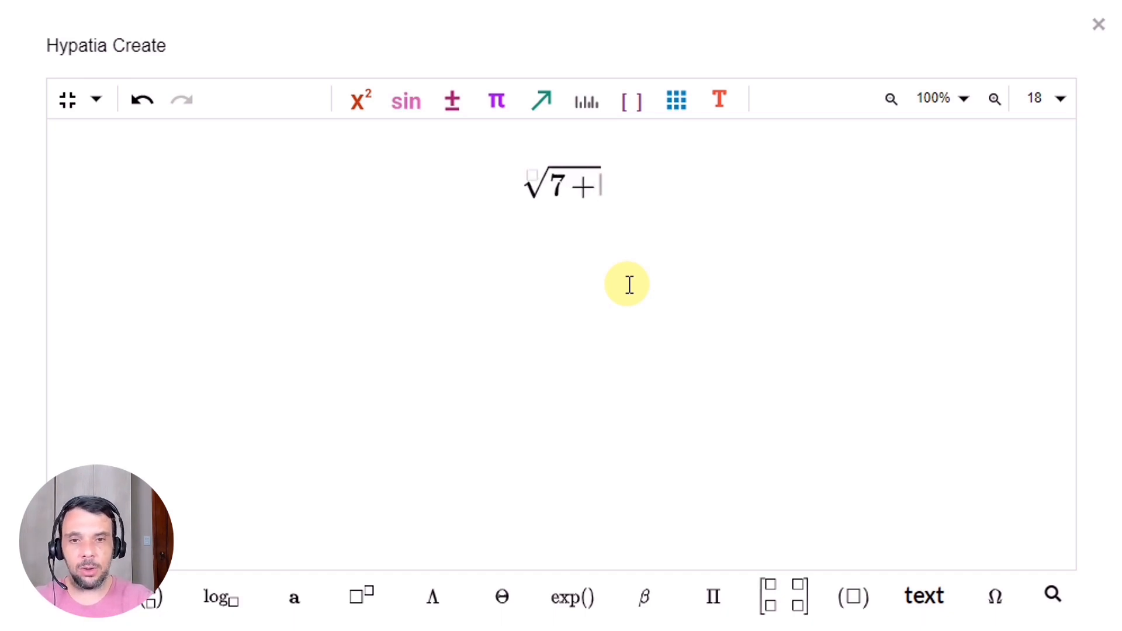
text(4)
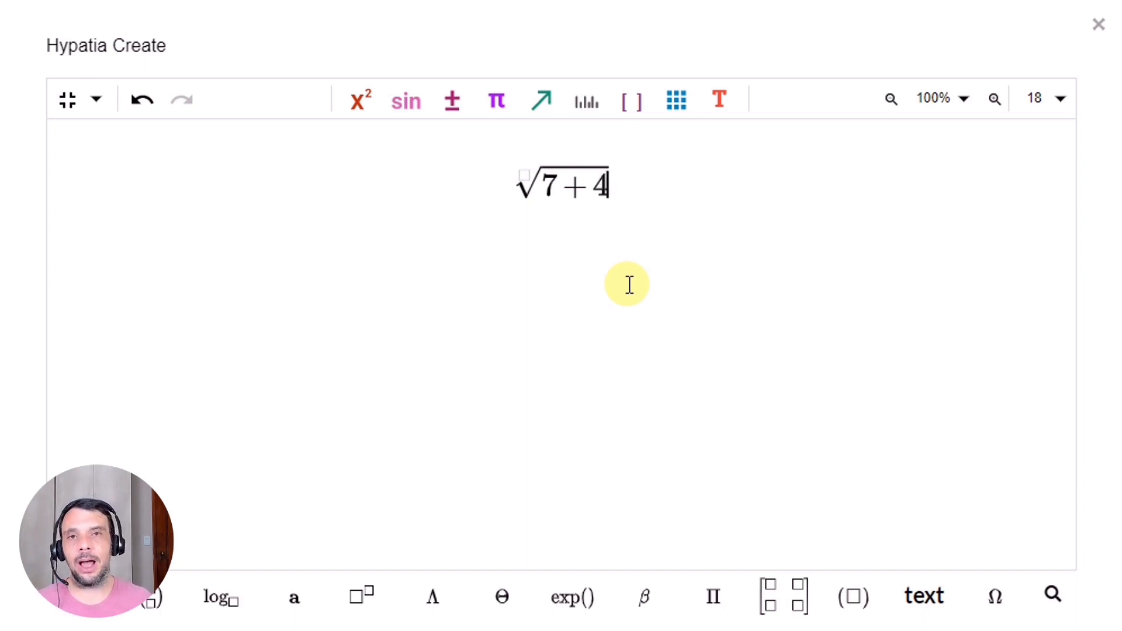
key(BackSpace)
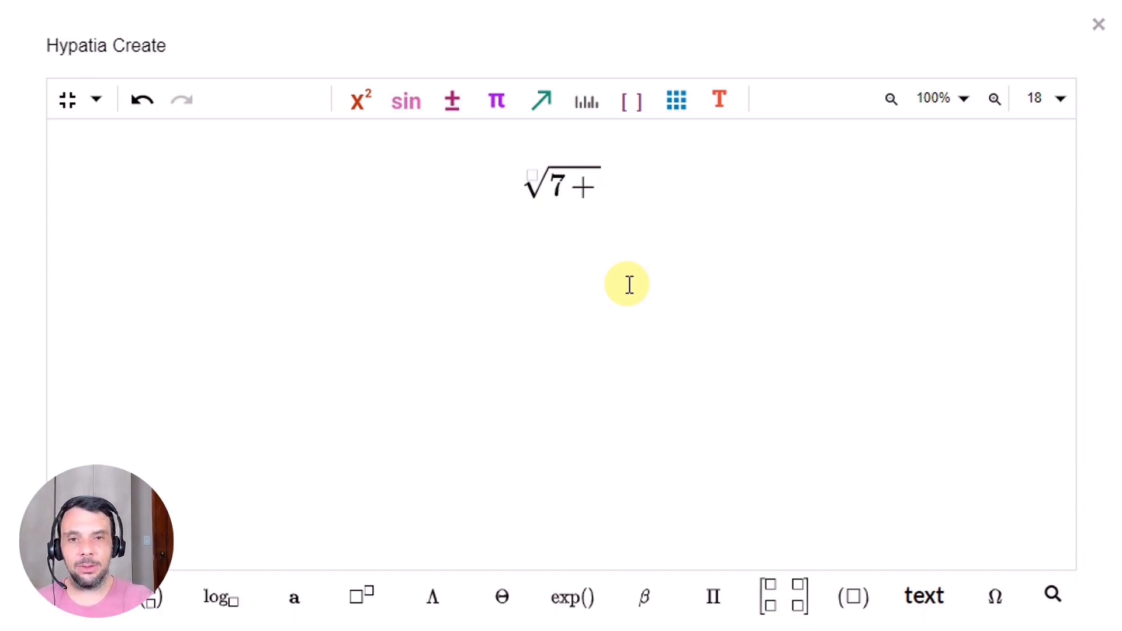
key(BackSpace)
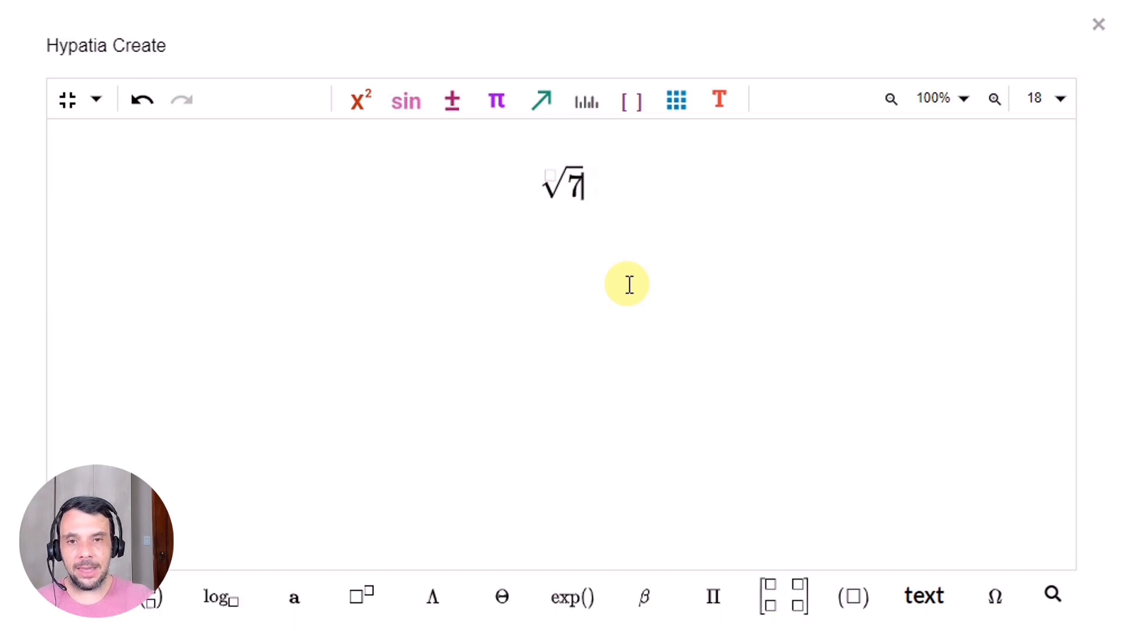
- Enter 3 as the index of the root over 7 in the math editor
click(547, 173)
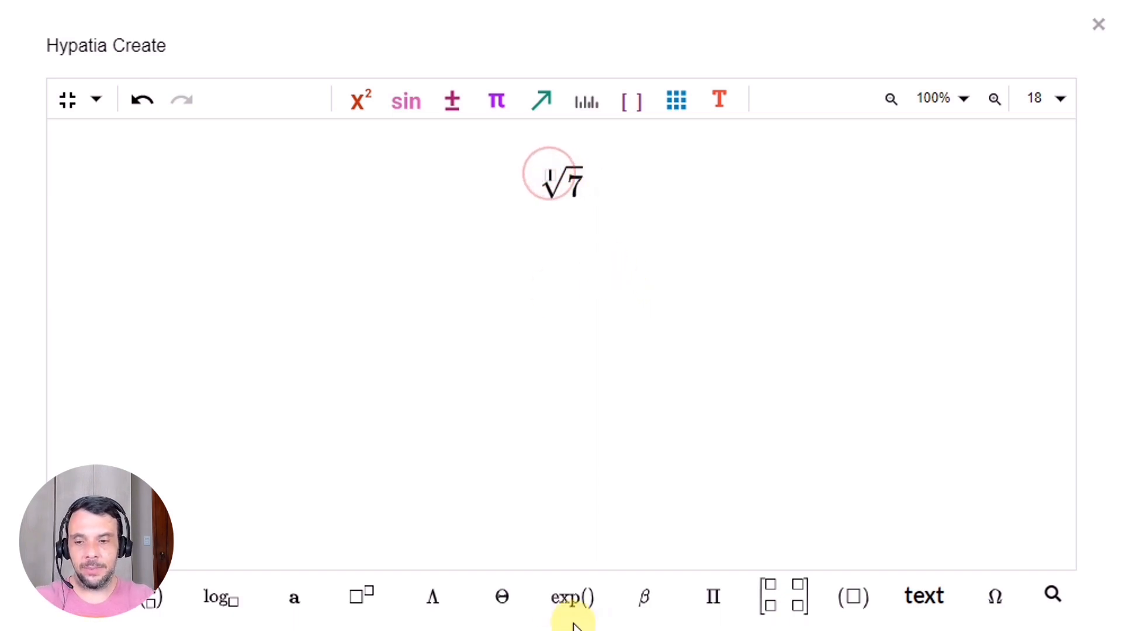
text(3)
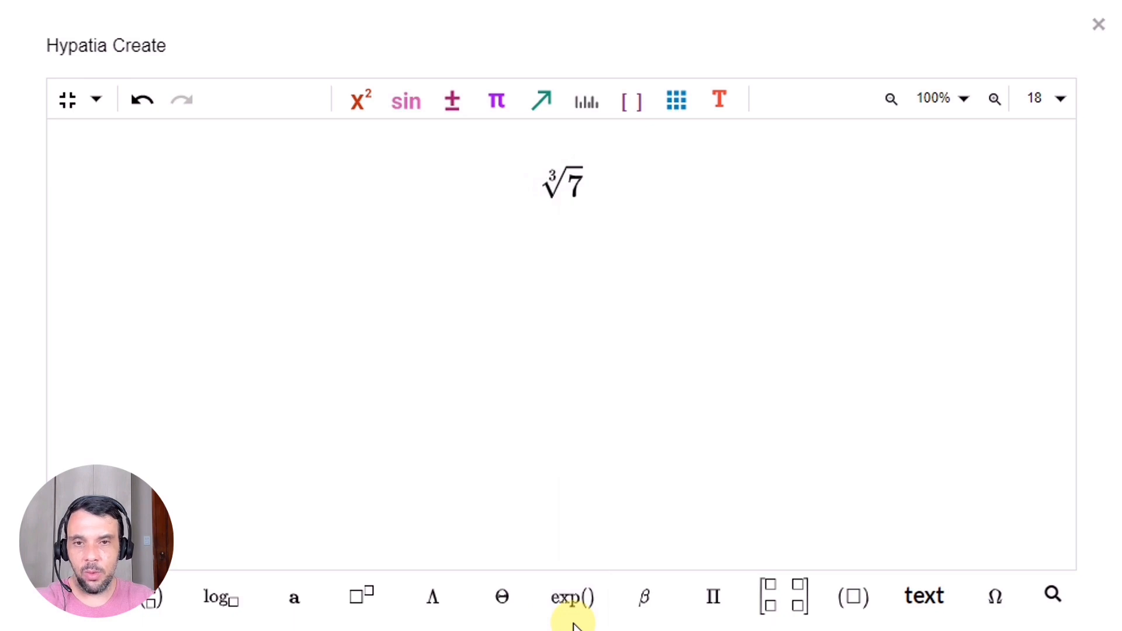
click(649, 304)
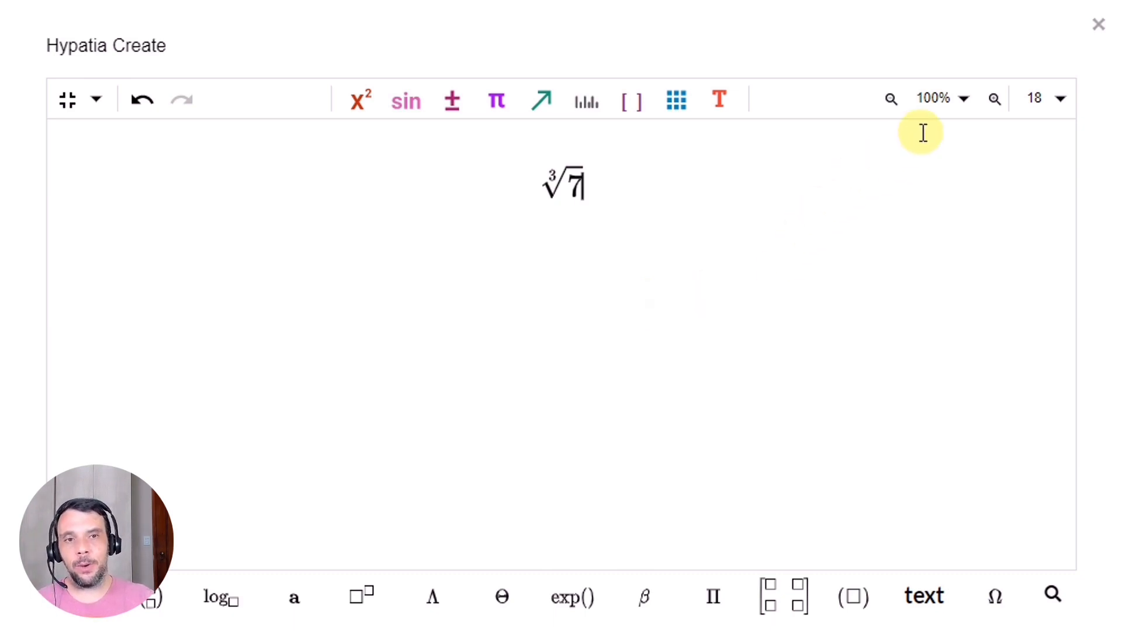
- Try the math editor's zoom at 200% and return it to 100%
click(963, 101)
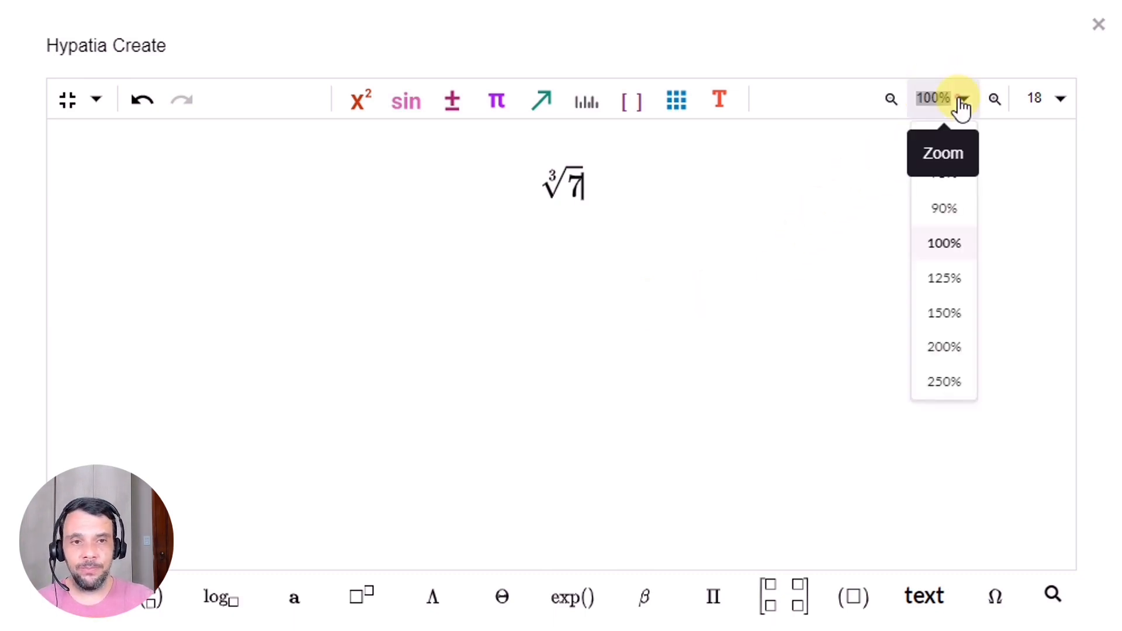
click(946, 349)
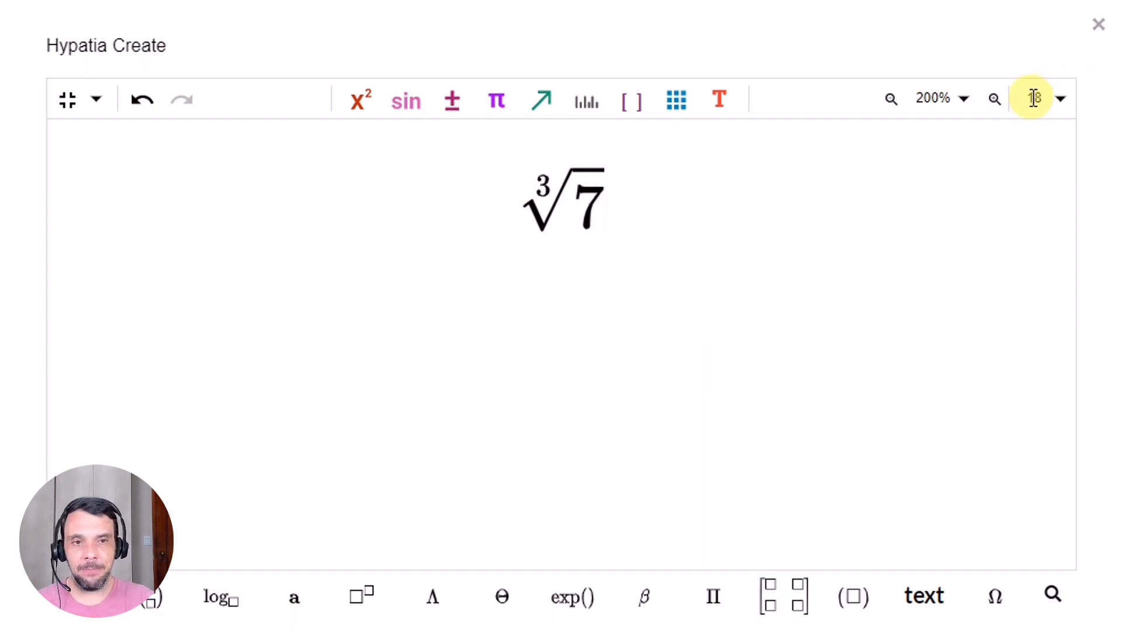
click(962, 98)
click(944, 245)
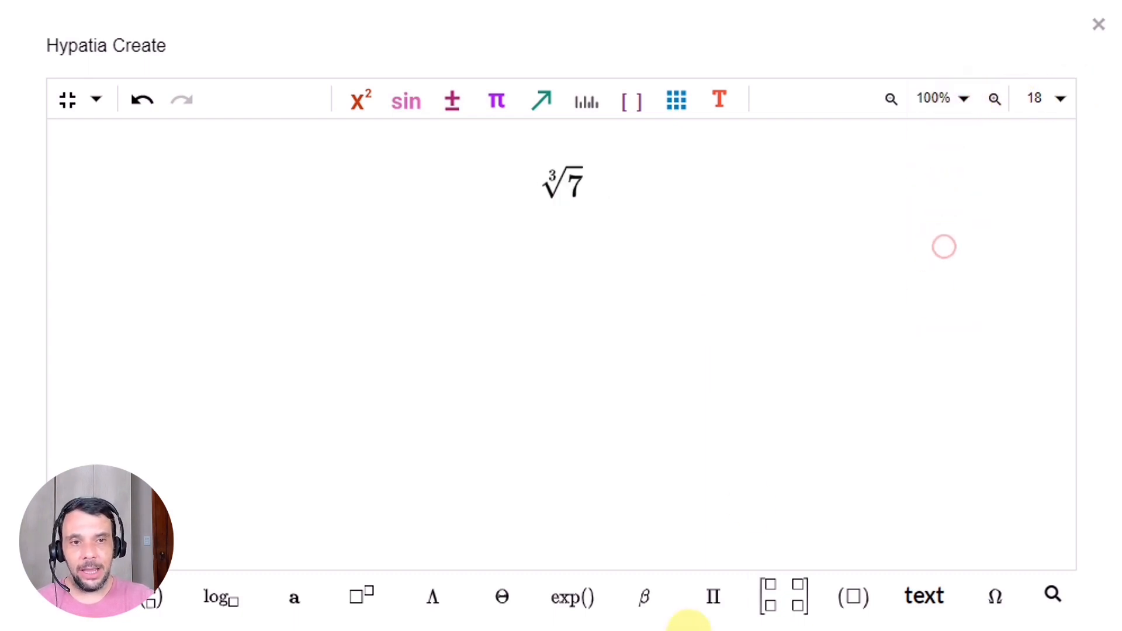
- Try a font size of 96 on the cube root expression, and settle on 30
click(1062, 101)
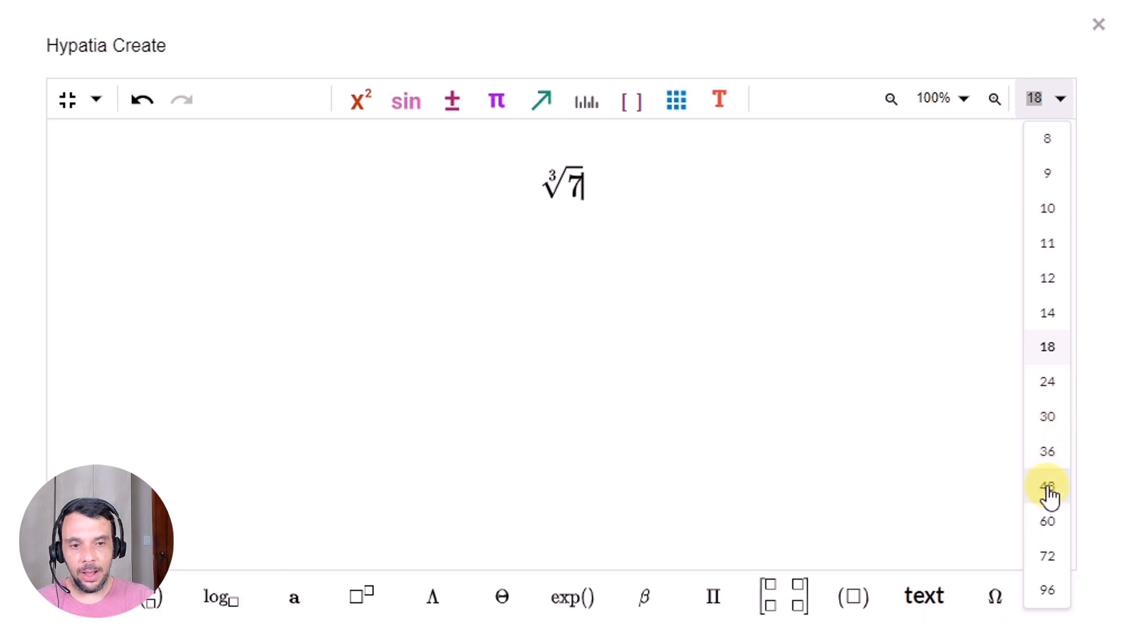
click(1048, 590)
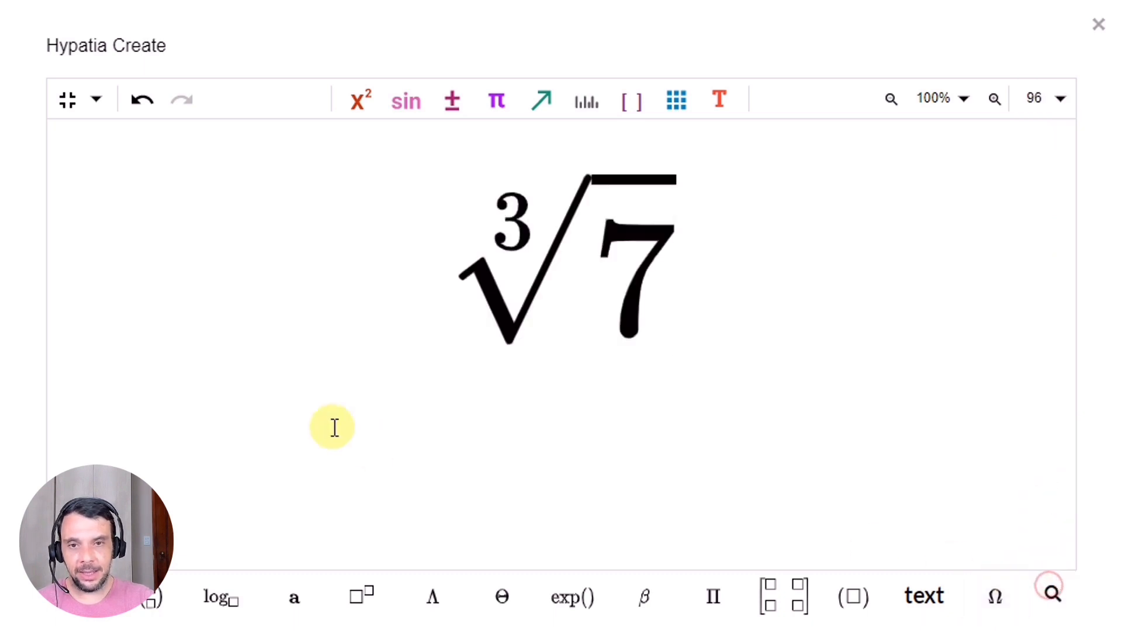
click(1061, 101)
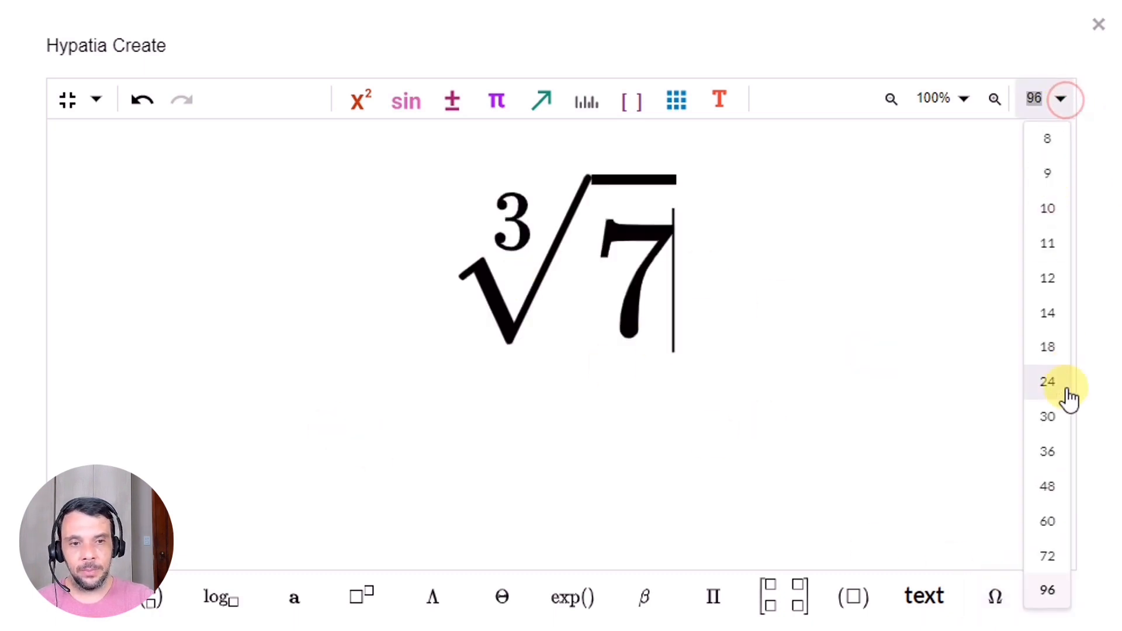
click(1050, 417)
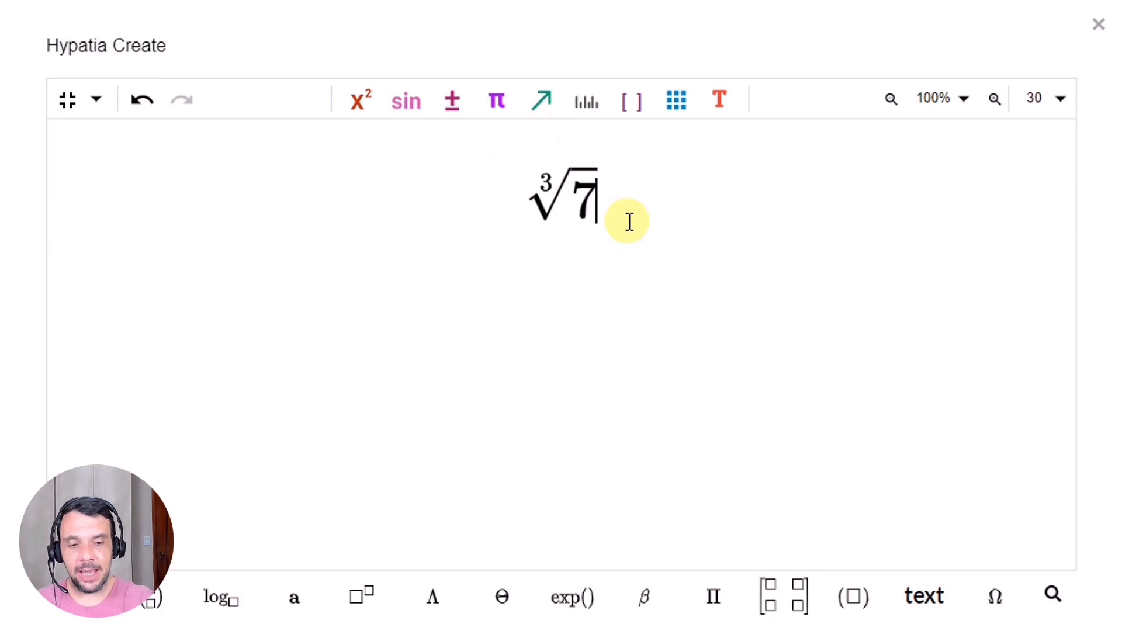
- Delete the cube root expression and enter "v =" in its place
key(BackSpace)
key(BackSpace)
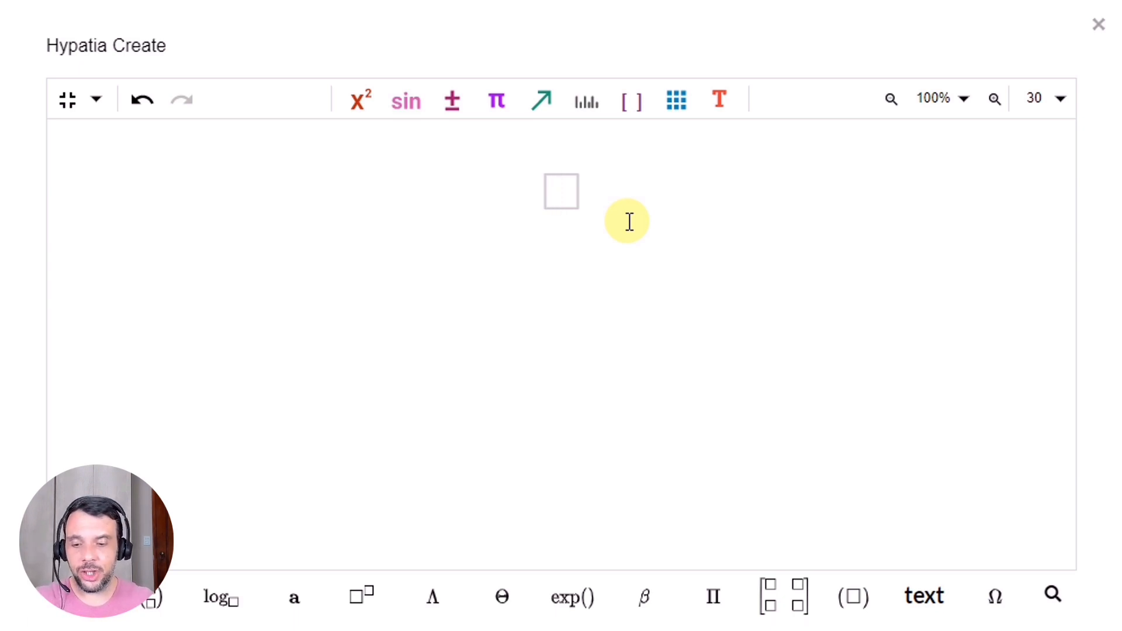
text(v )
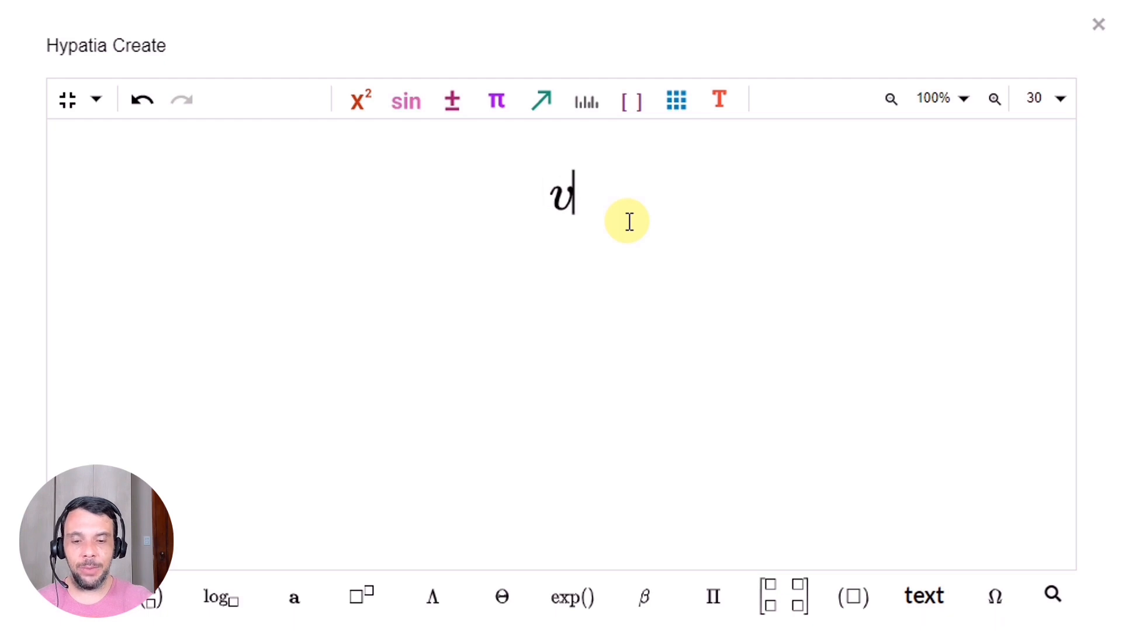
text(=)
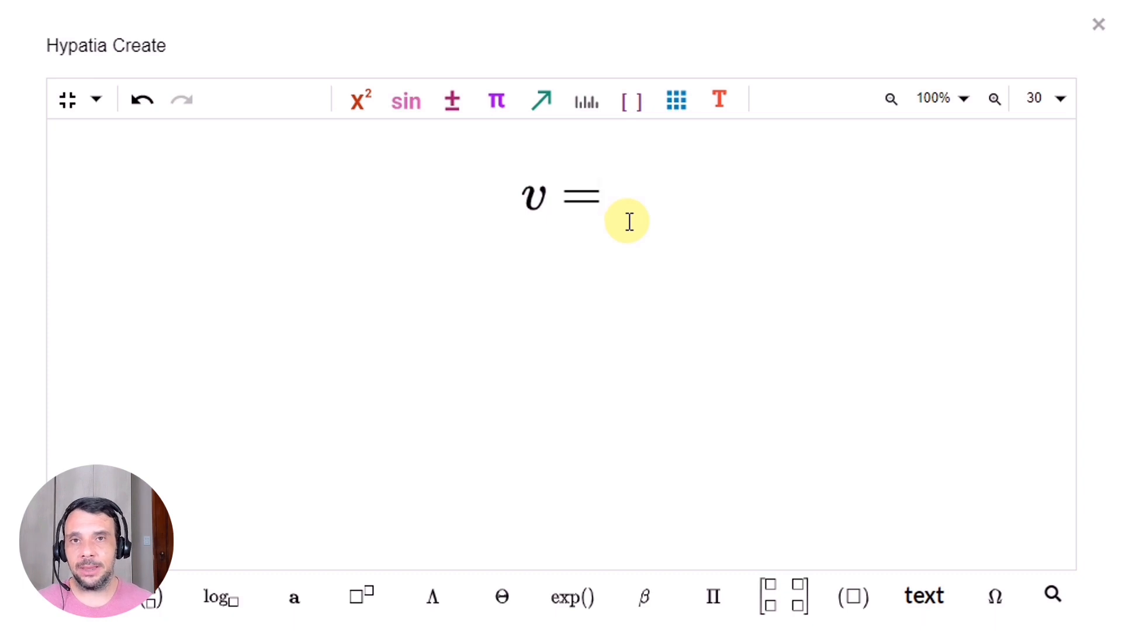
- Insert a fraction after the equals sign and enter Δs as its numerator, using the Greek capital delta
click(353, 100)
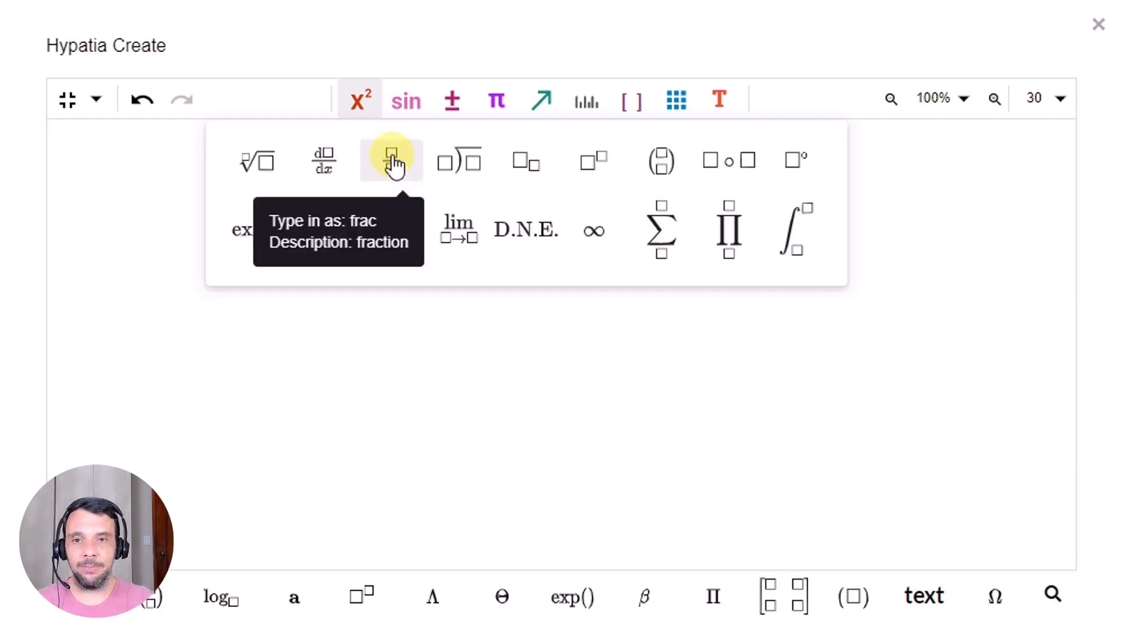
click(391, 160)
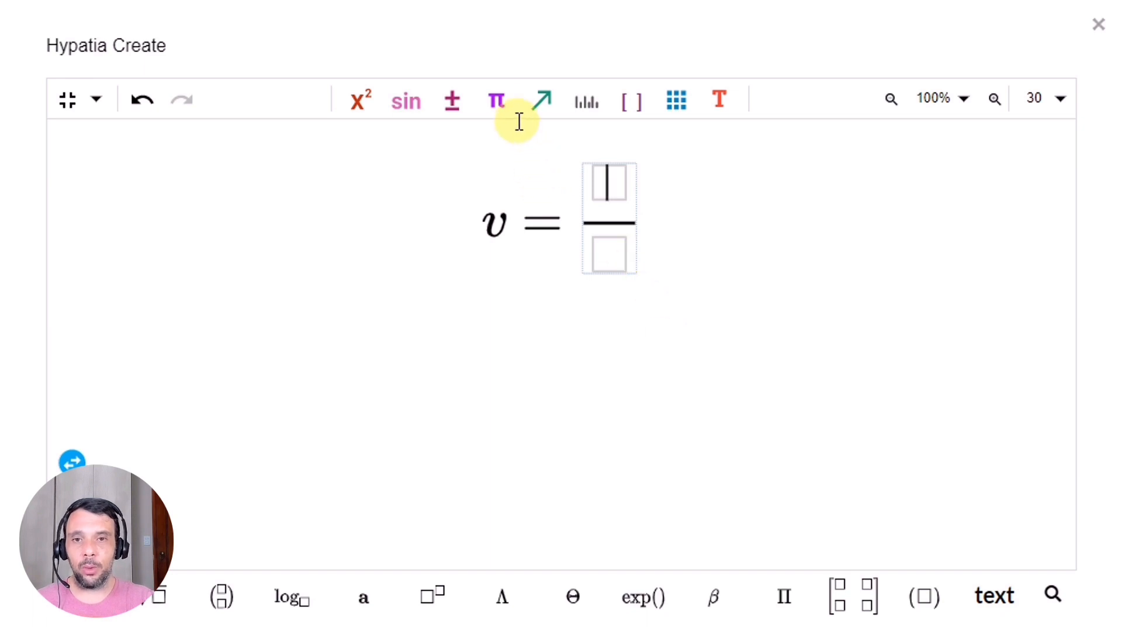
click(495, 100)
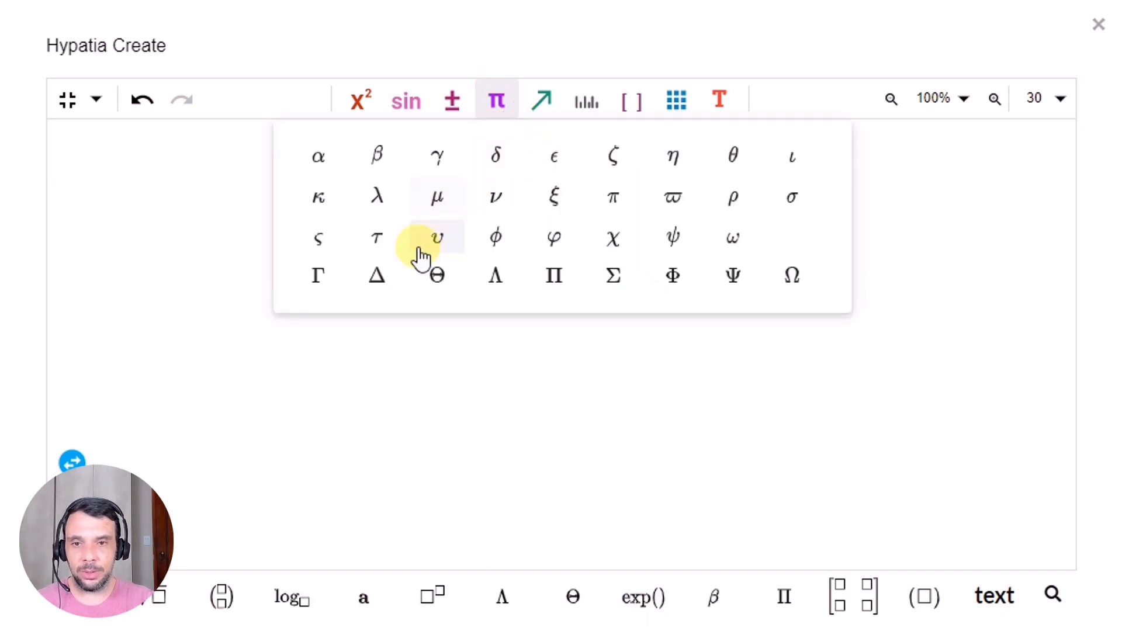
click(377, 275)
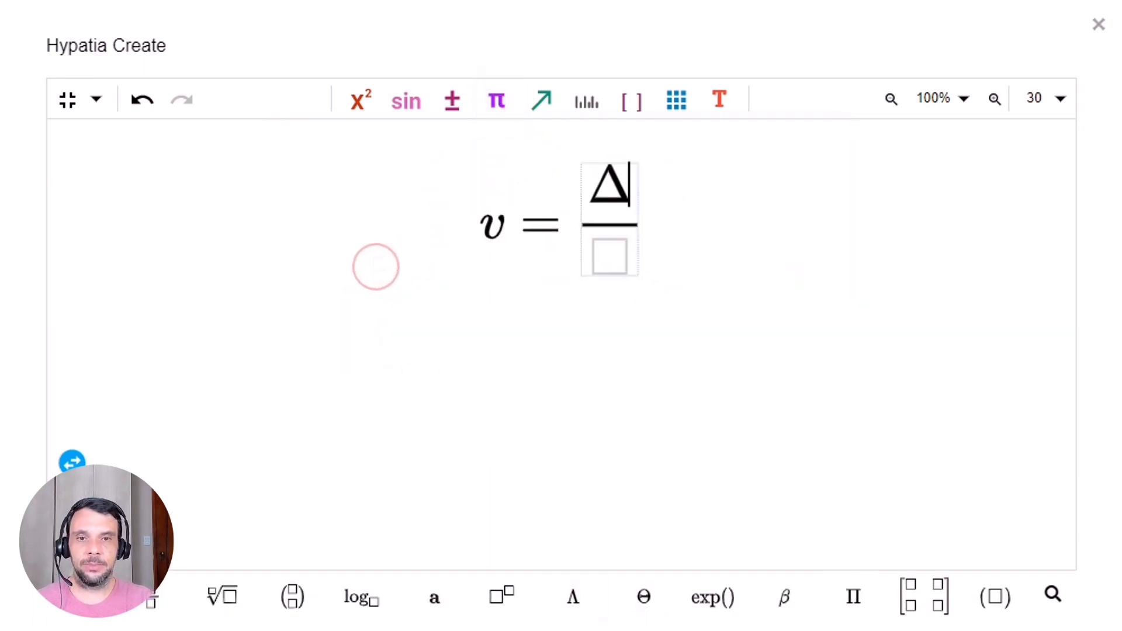
text(s)
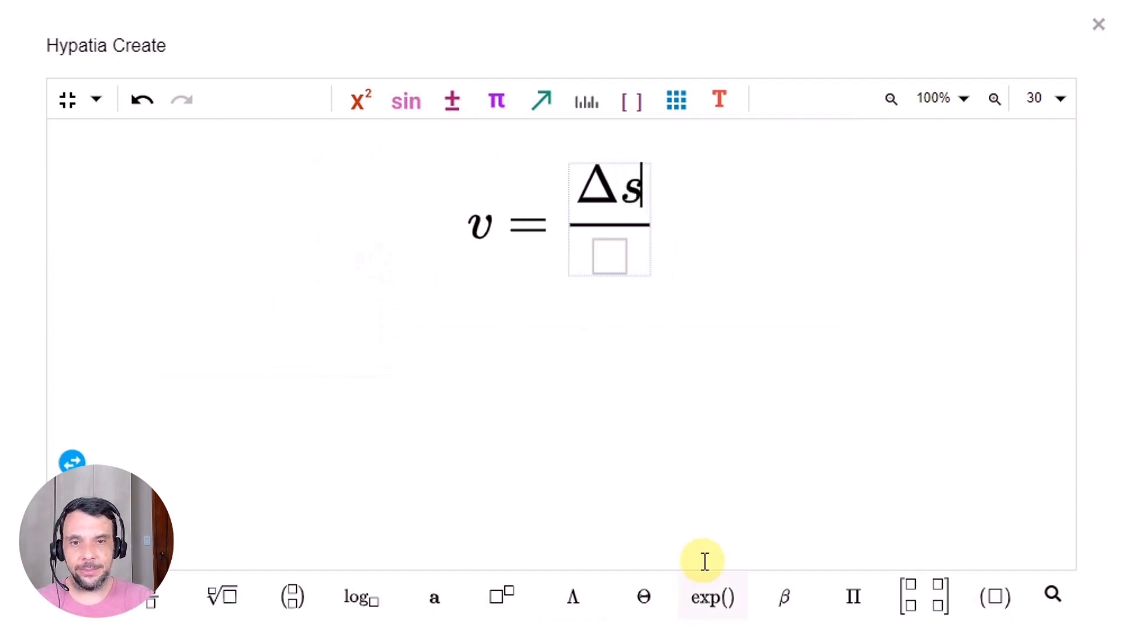
- Enter Δt as the fraction's denominator to complete the velocity formula
click(609, 257)
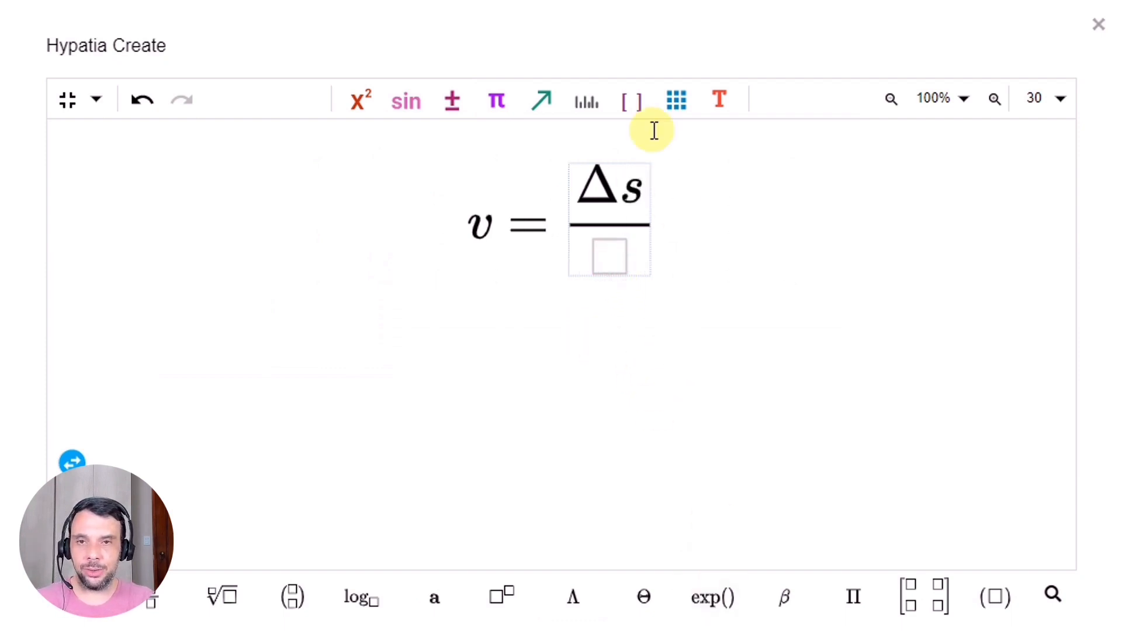
click(496, 97)
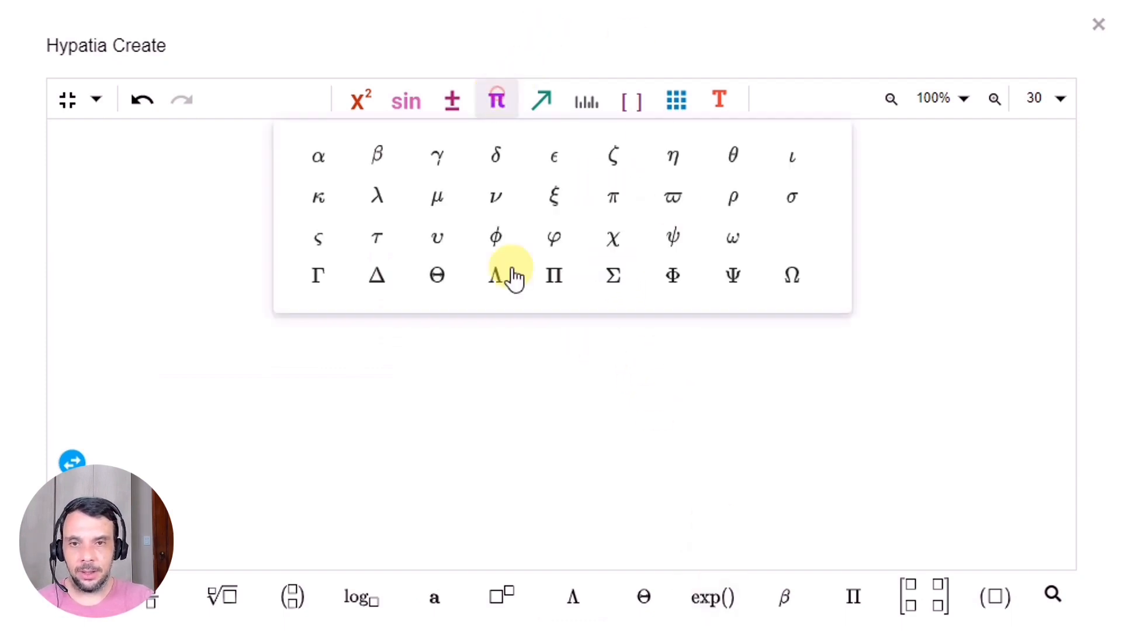
click(378, 276)
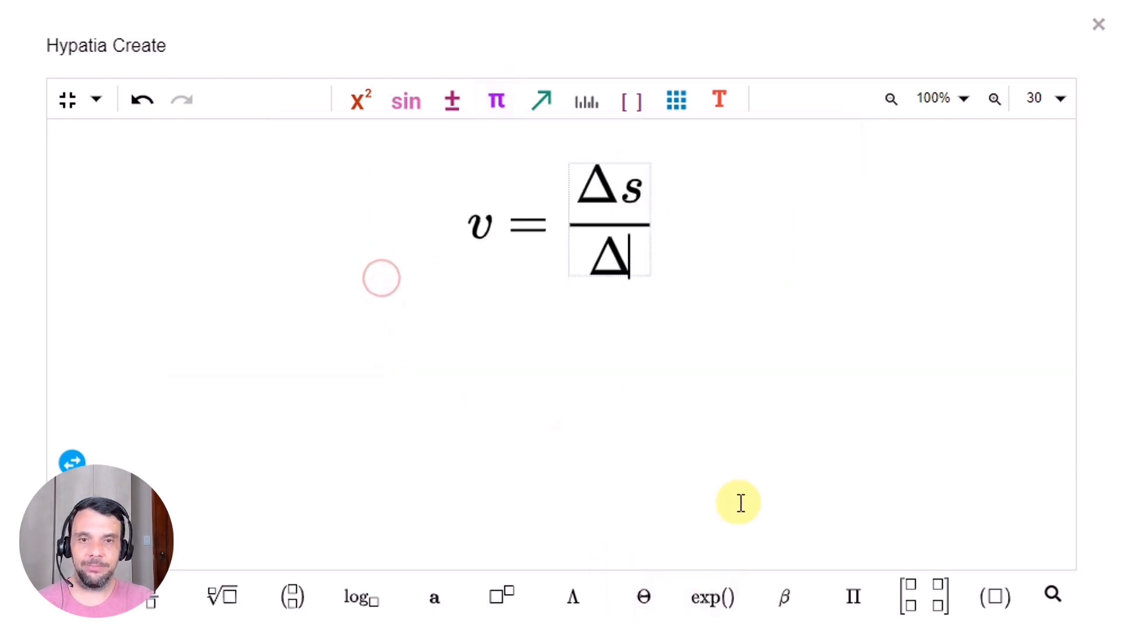
text(t)
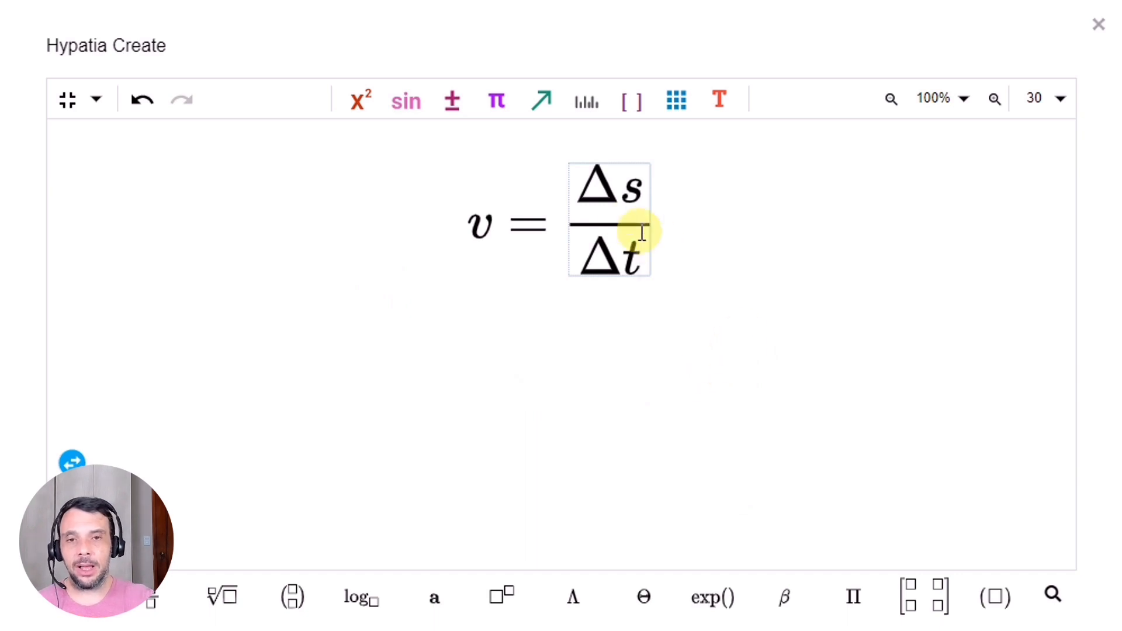
click(692, 223)
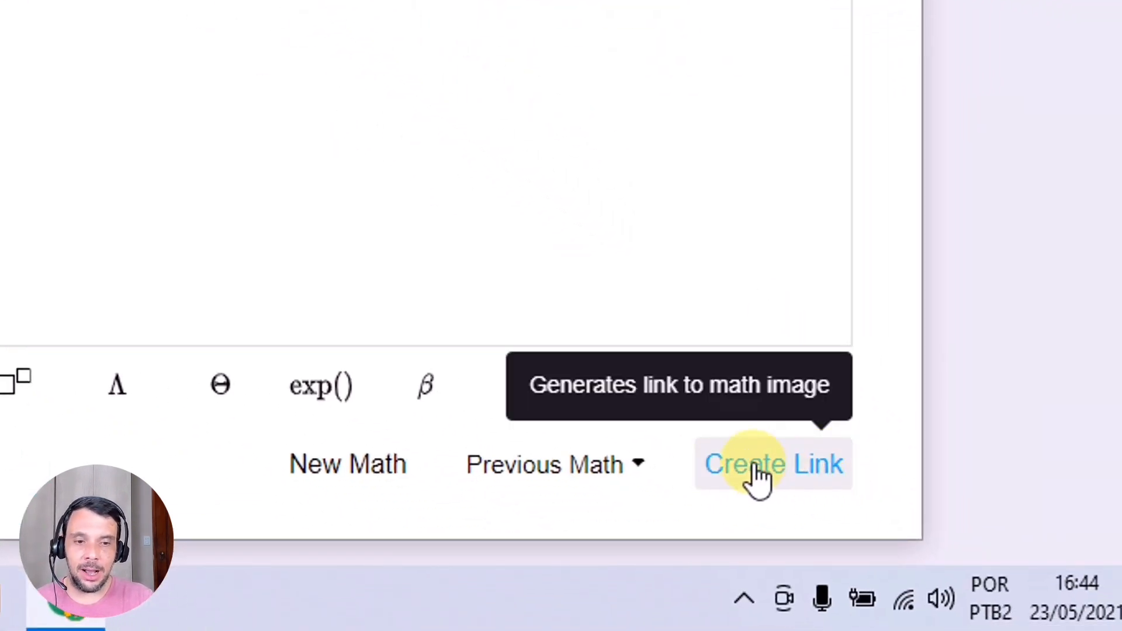
- Generate and copy a link to the velocity formula's image, and collapse the Hypatia Create editor
click(758, 478)
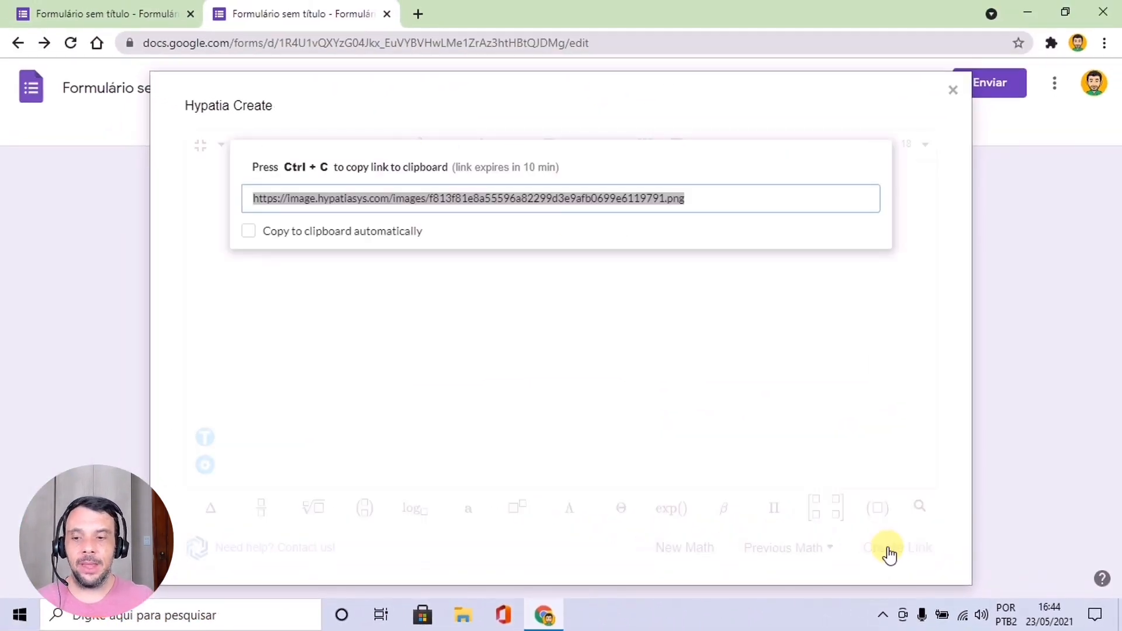
key(ctrl+c)
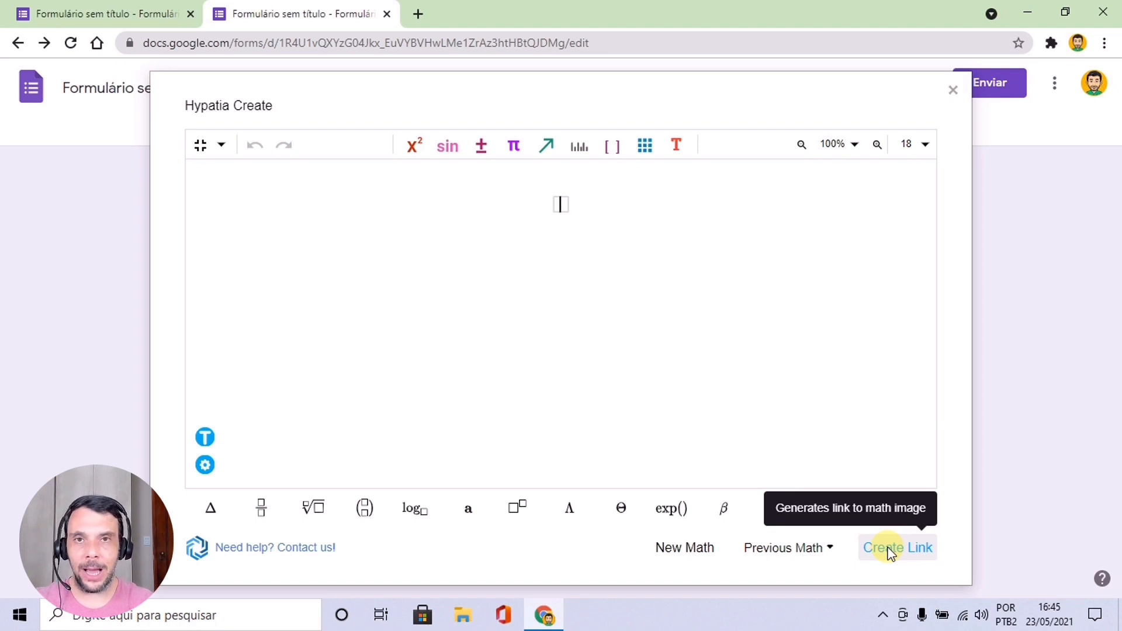
click(201, 146)
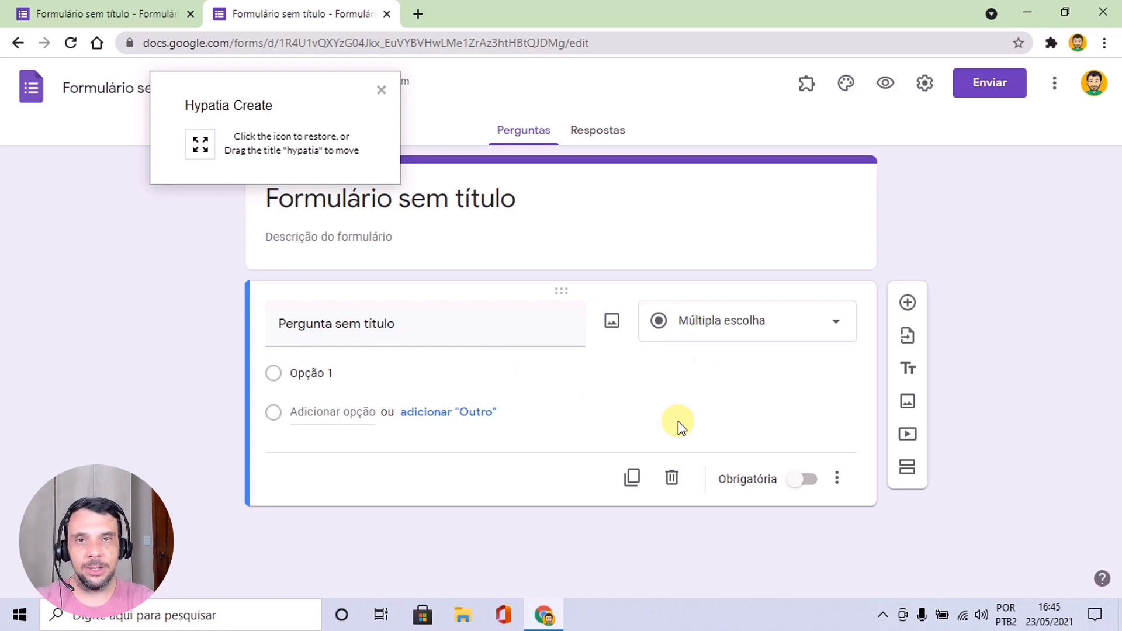
- Insert the formula image into the untitled multiple-choice question by URL, using the copied link
click(612, 323)
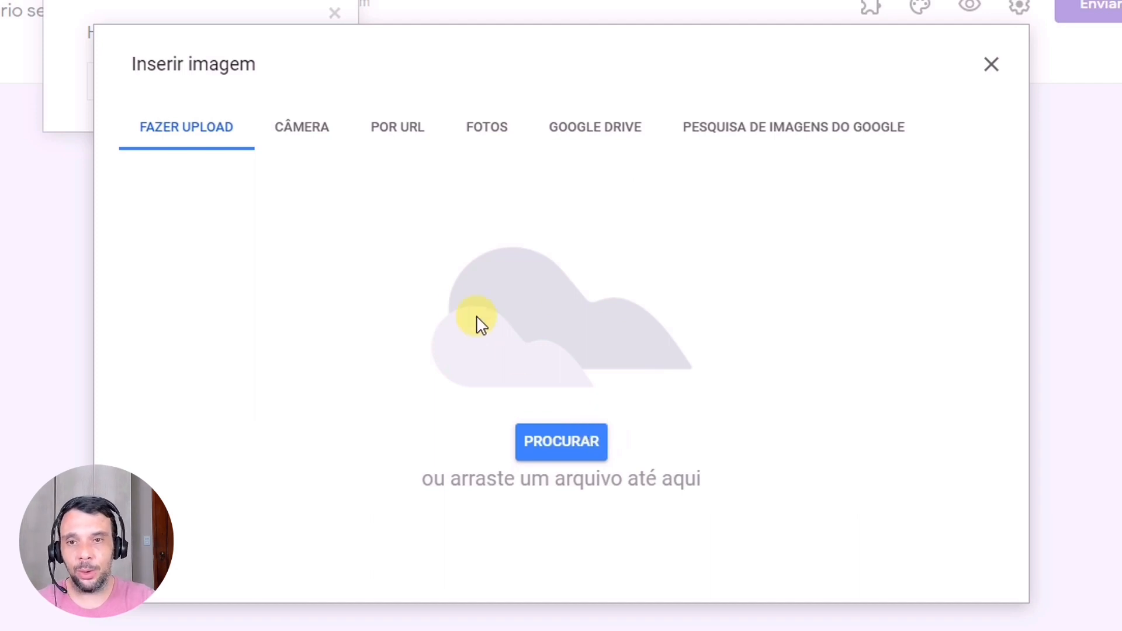
click(402, 140)
click(473, 217)
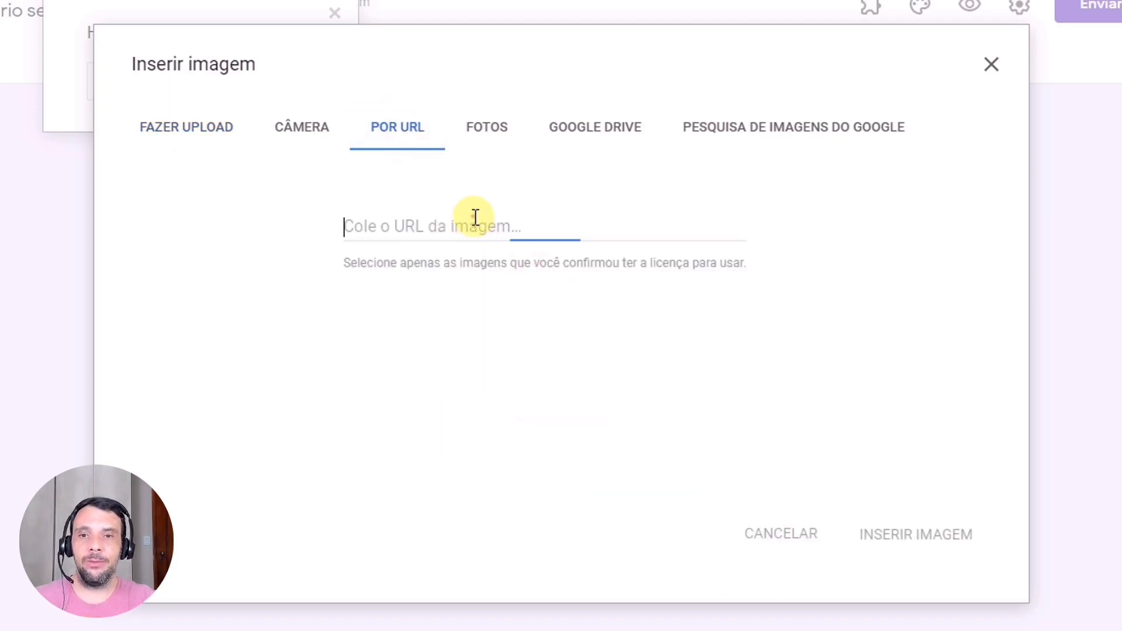
key(ctrl+v)
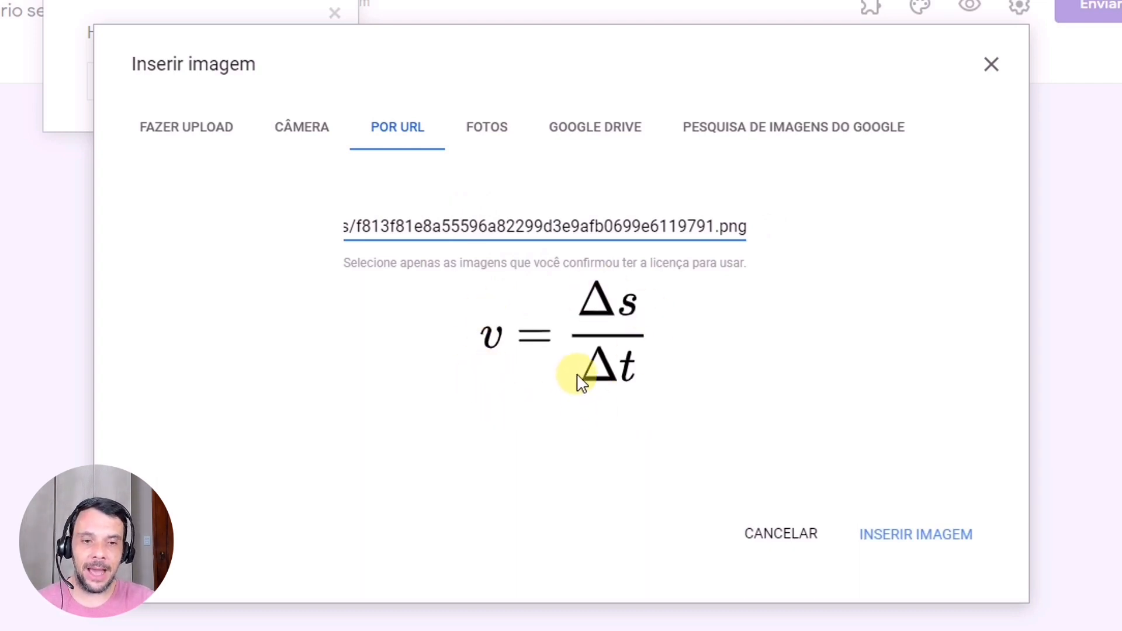
click(932, 543)
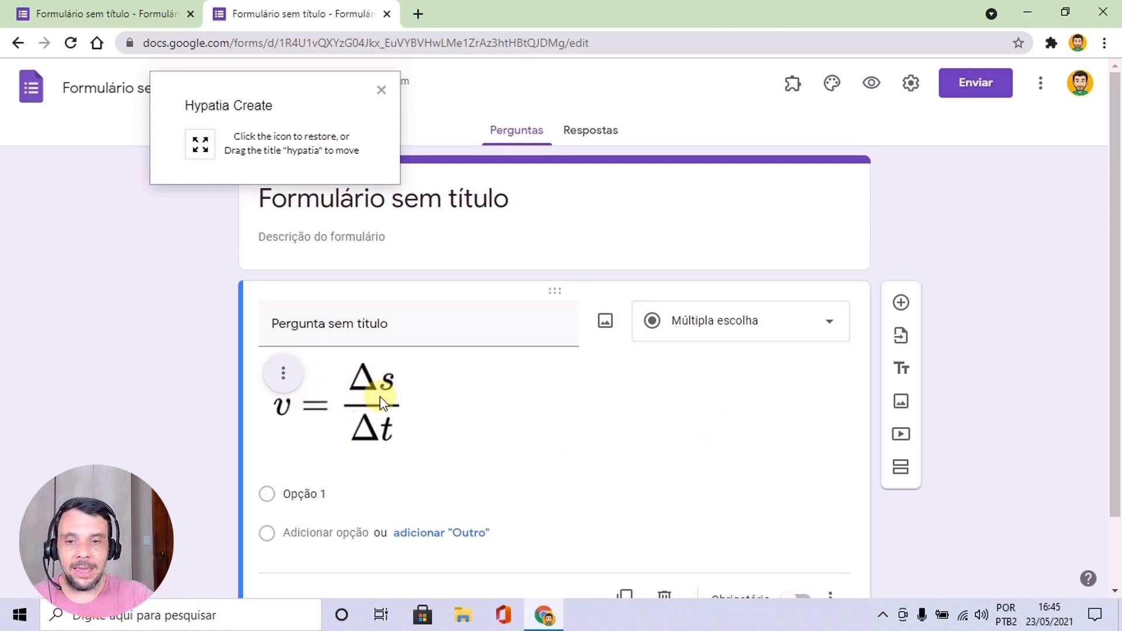
- Align the formula image to the center of the question
click(285, 373)
click(188, 388)
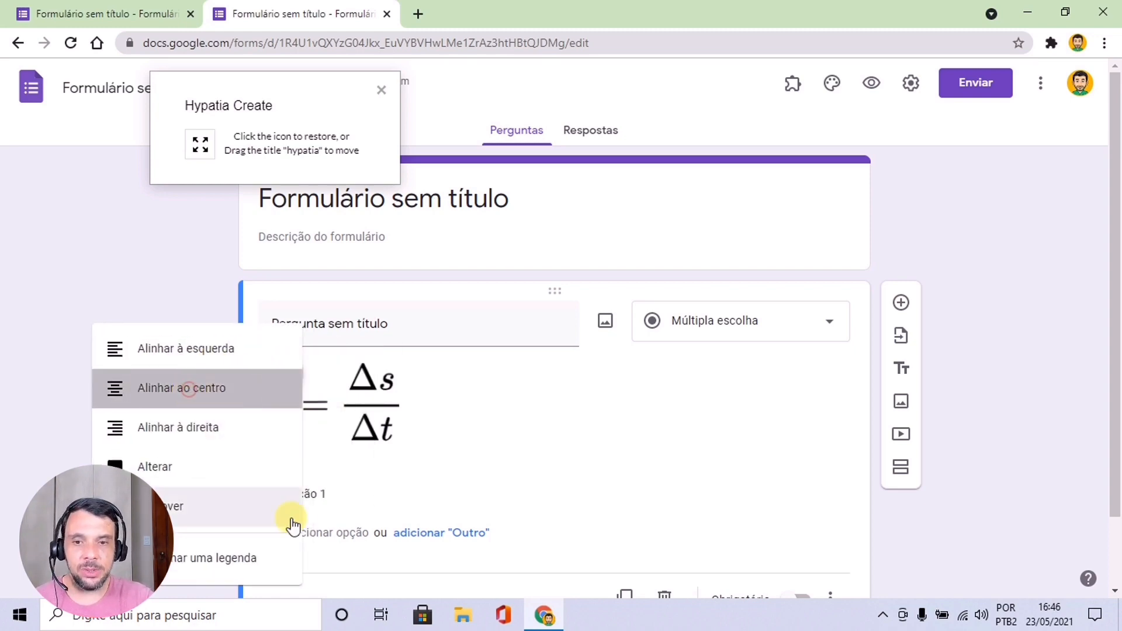
click(505, 370)
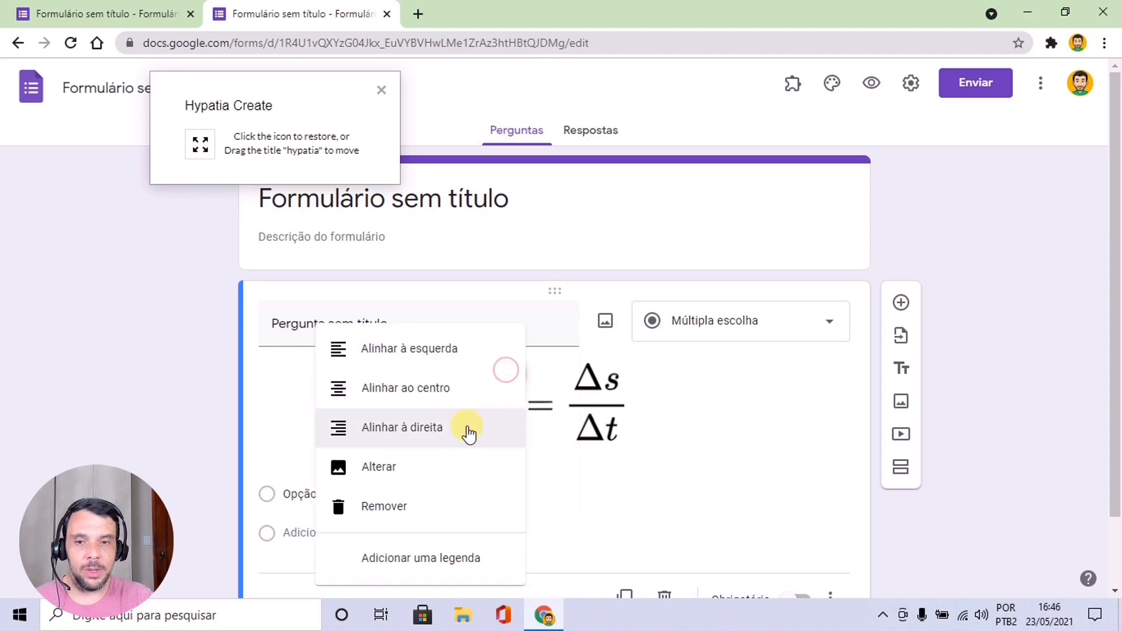
click(690, 416)
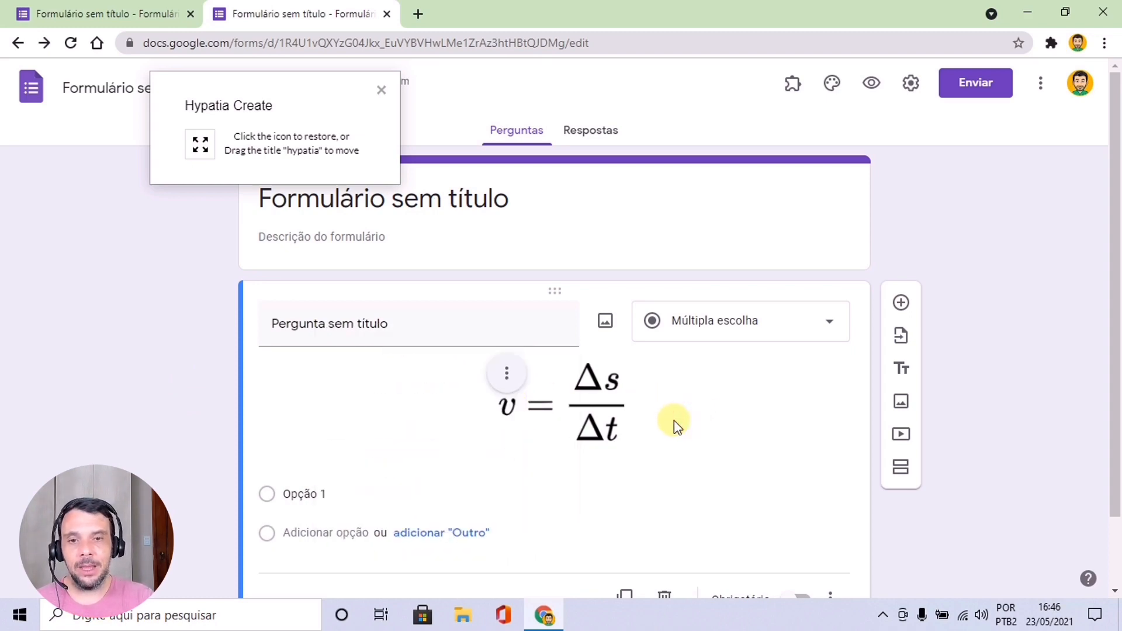
- Restore the collapsed Hypatia Create editor over the form
scroll(641, 416, down, 1)
scroll(648, 415, down, 2)
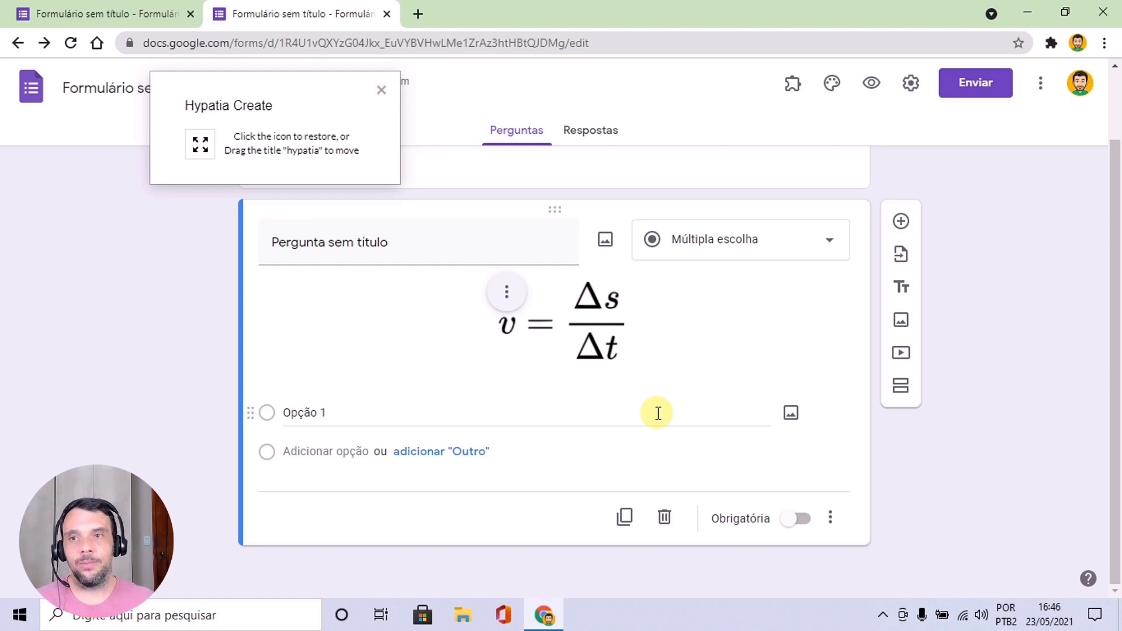
click(199, 143)
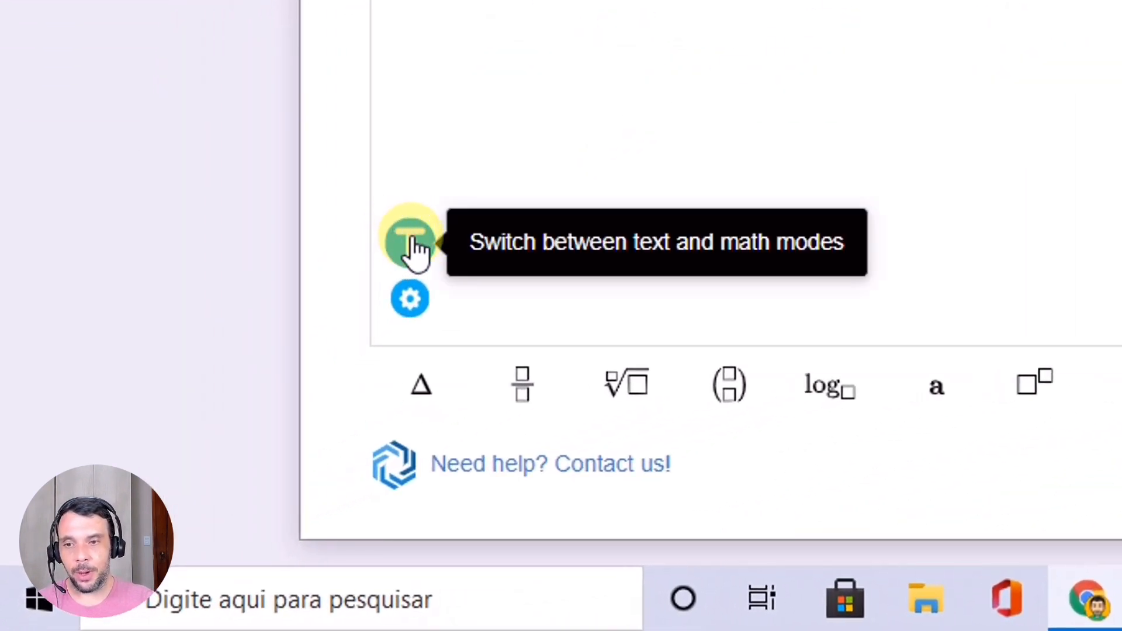
- Switch the formula editor to text mode and enter "Observe a equação....."
click(412, 245)
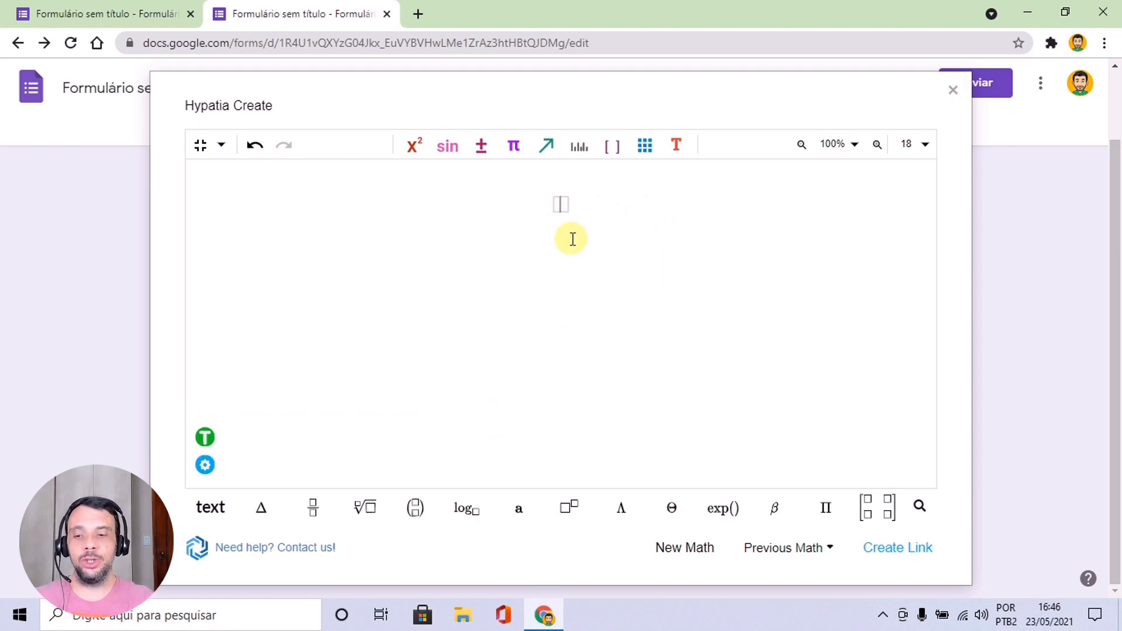
text(Observ)
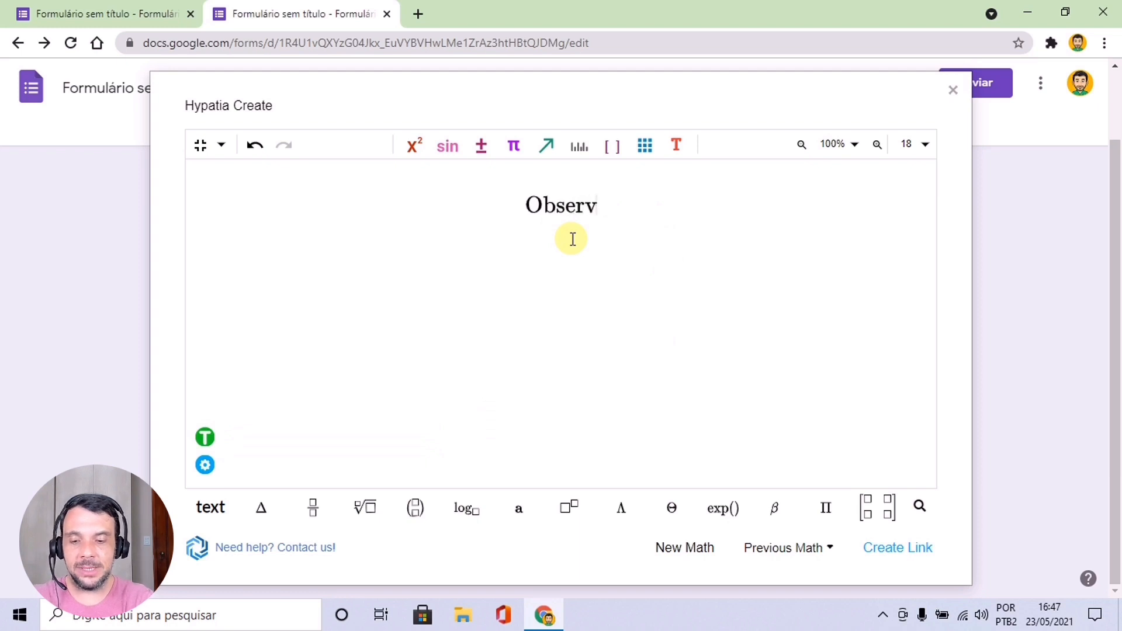
text(e a equaçã)
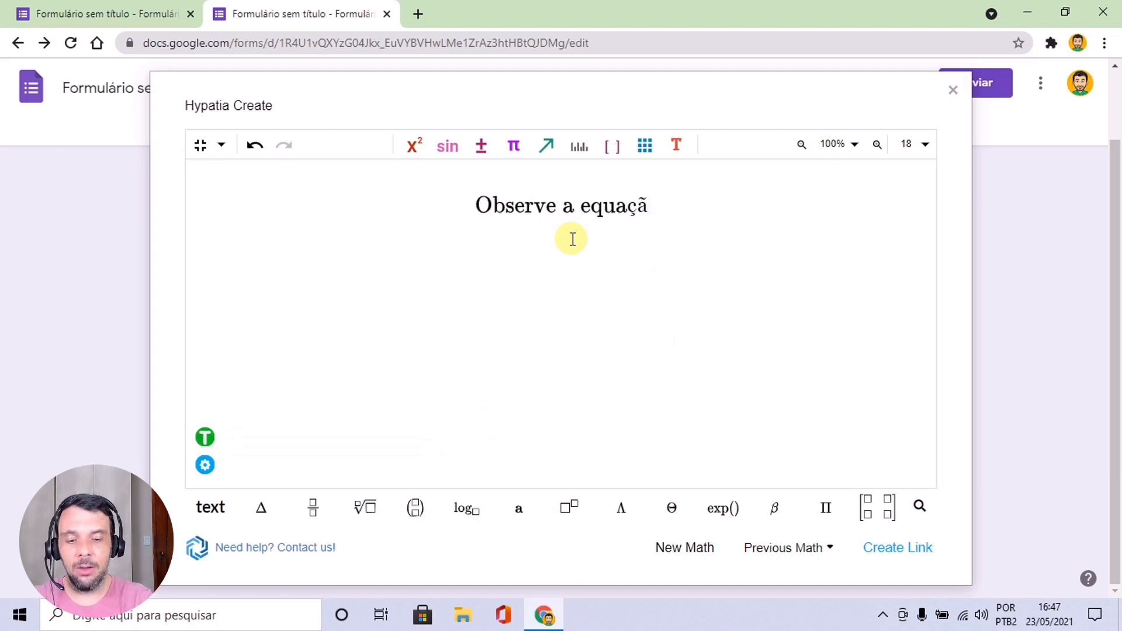
text(o.....)
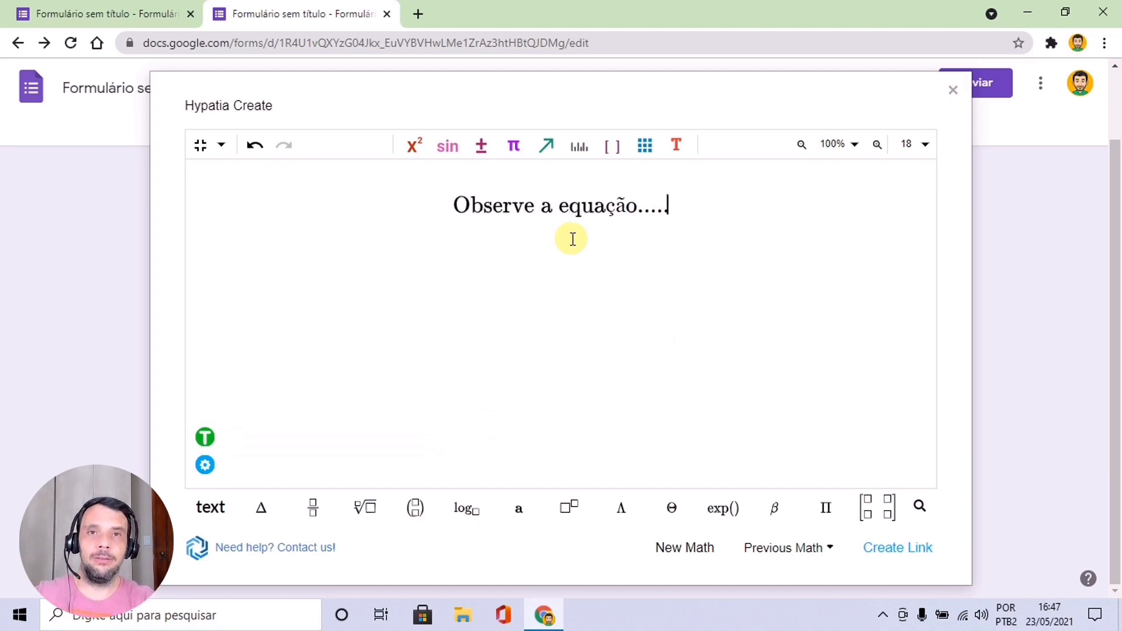
key(Right)
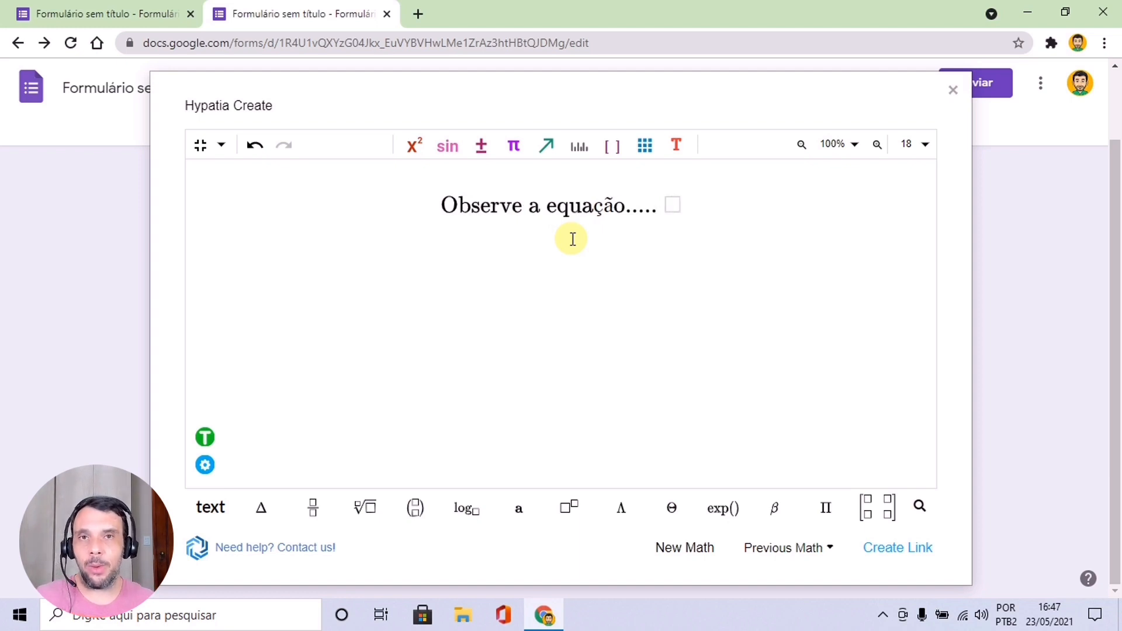
- Return the editor to math mode and add the equation x − 8 = 2 following the text
click(204, 439)
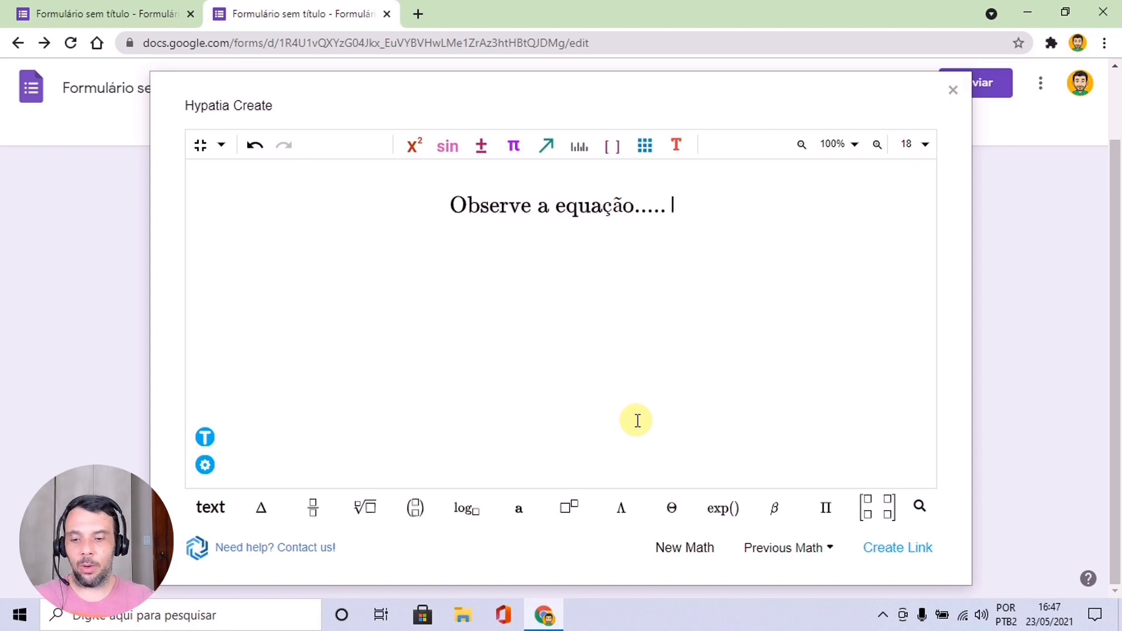
text(x)
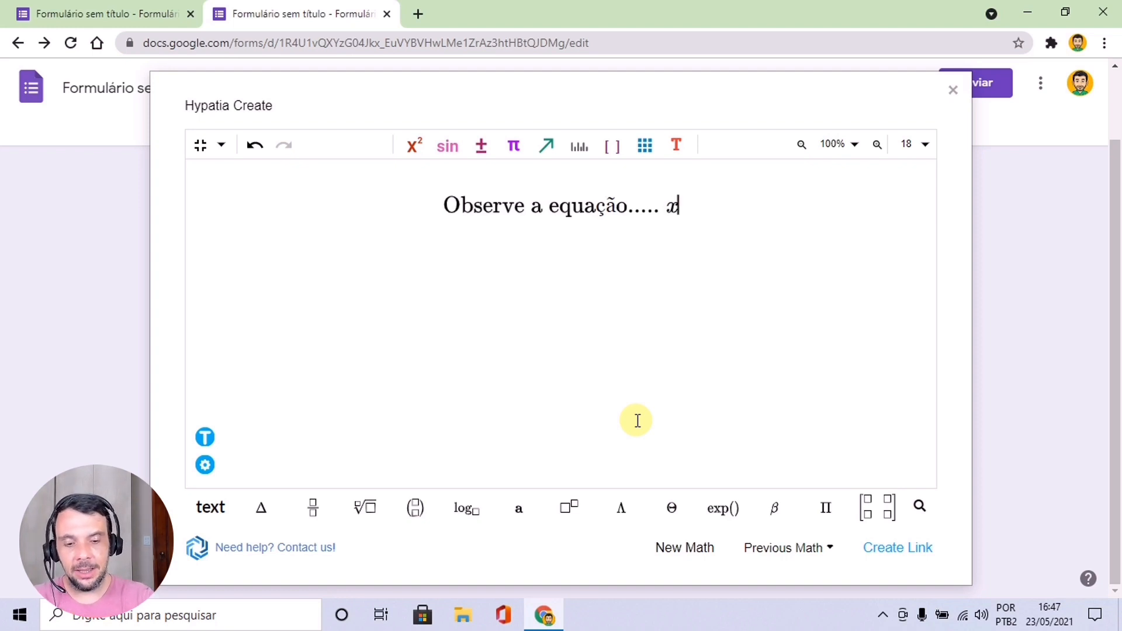
text(-8)
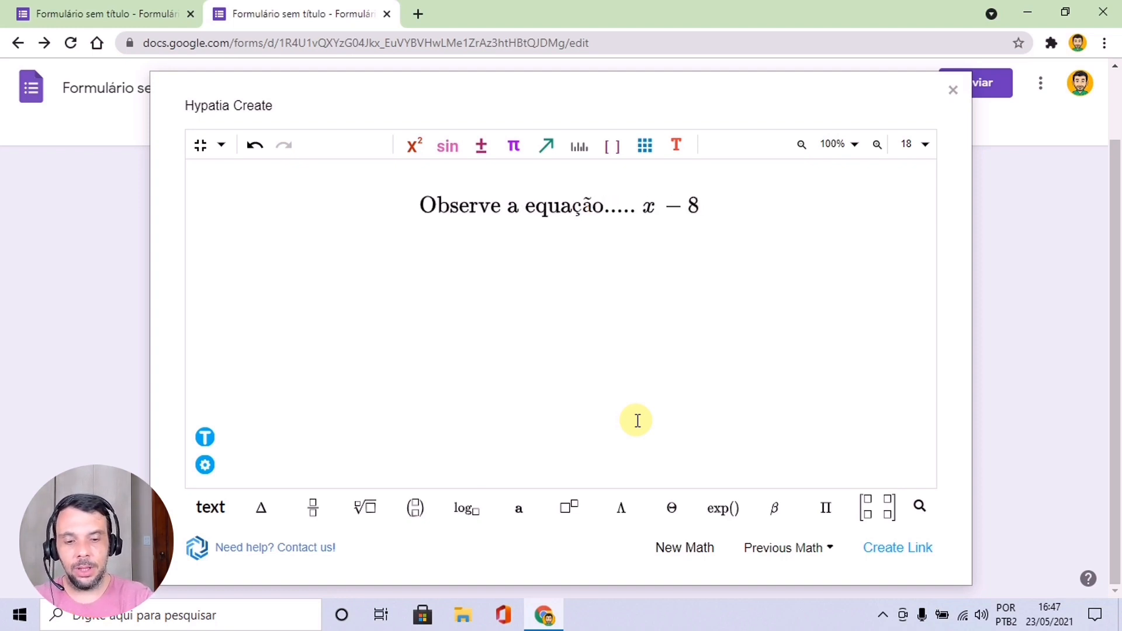
text(=2)
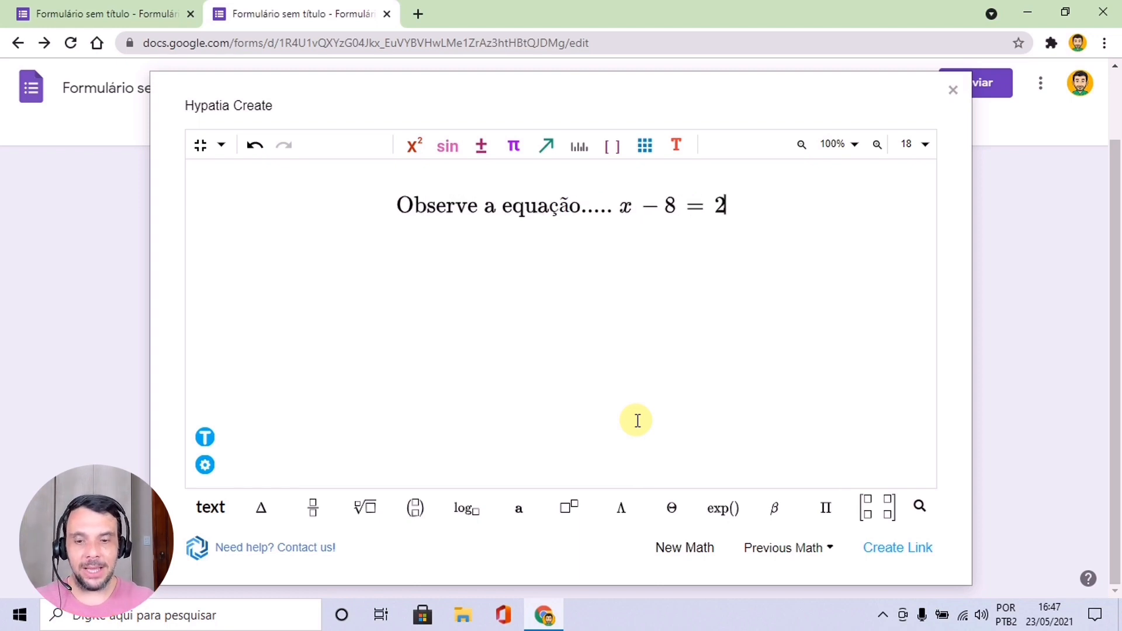
click(204, 438)
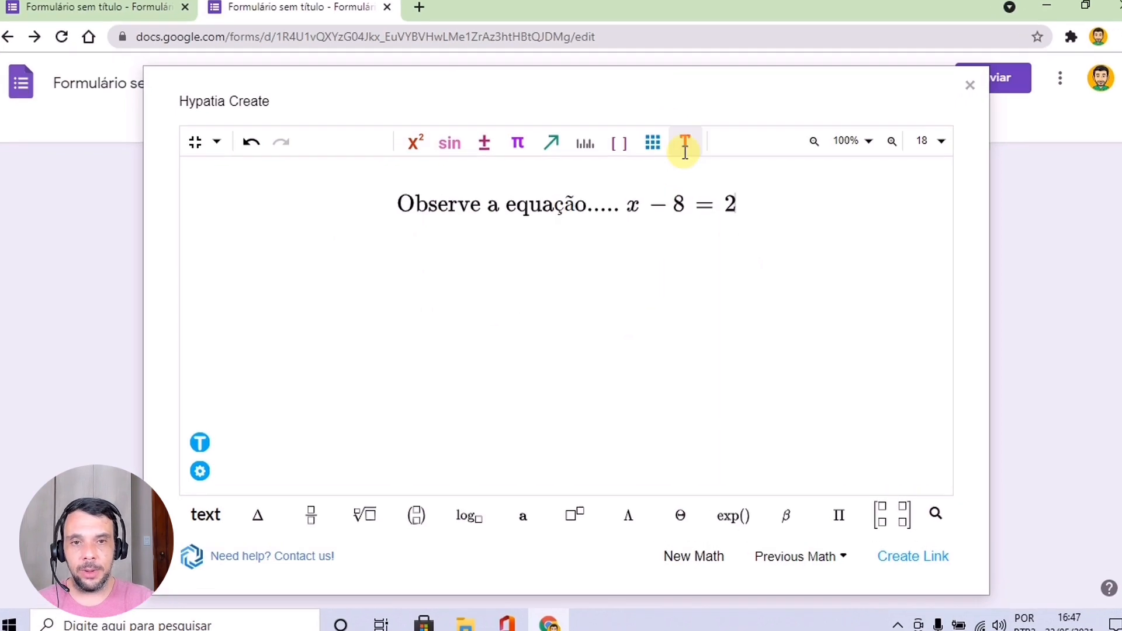
- Set the formula's background color to the orange swatch
click(685, 142)
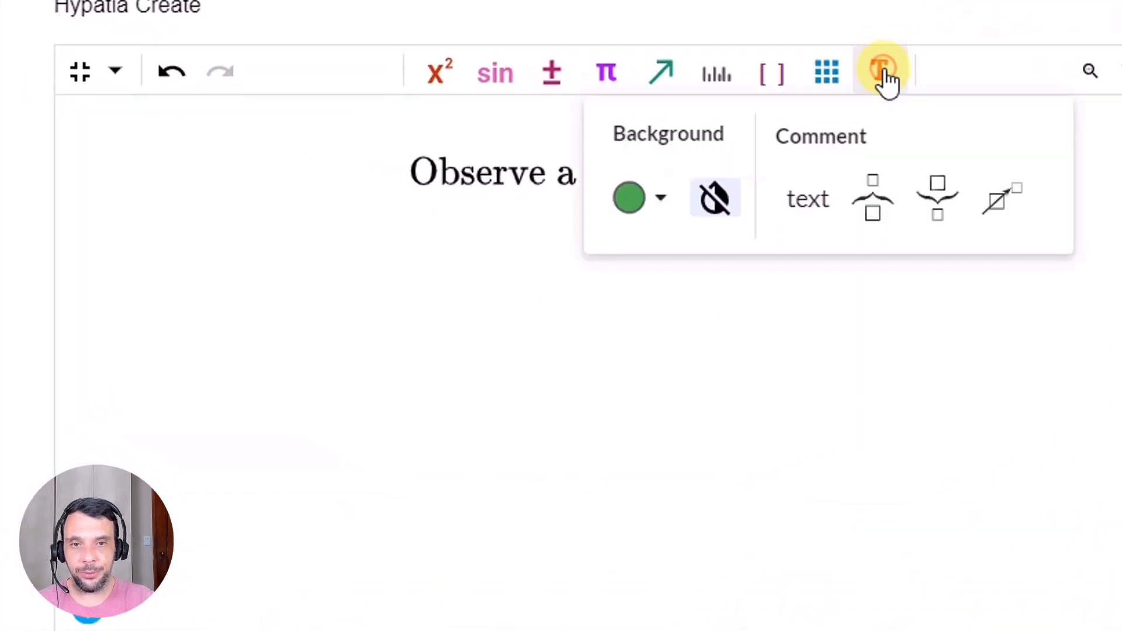
click(660, 196)
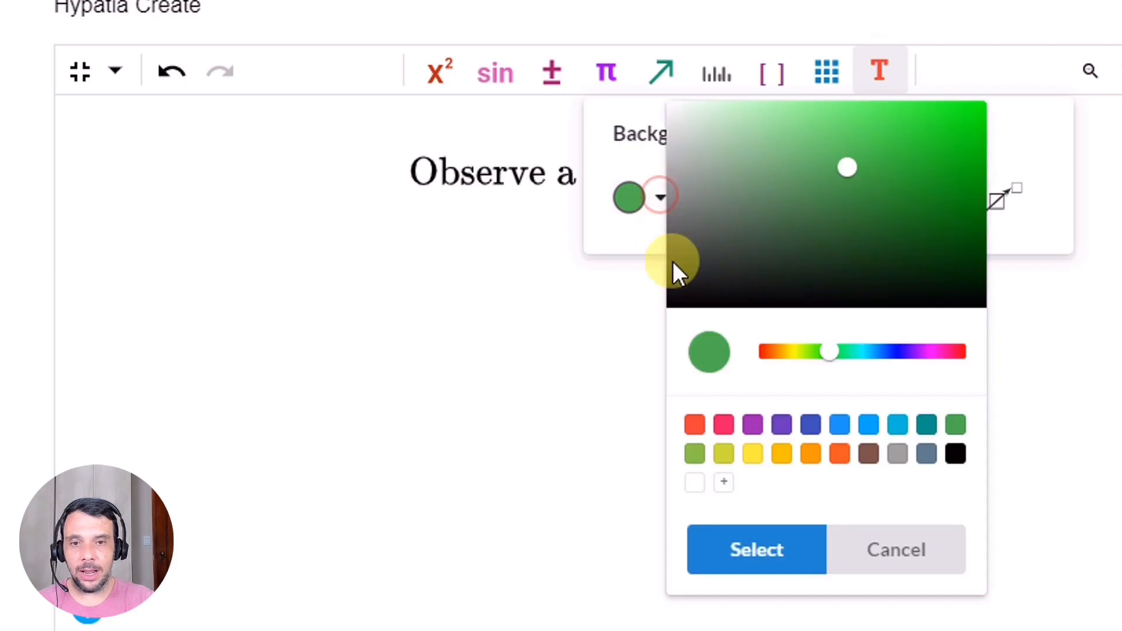
click(840, 455)
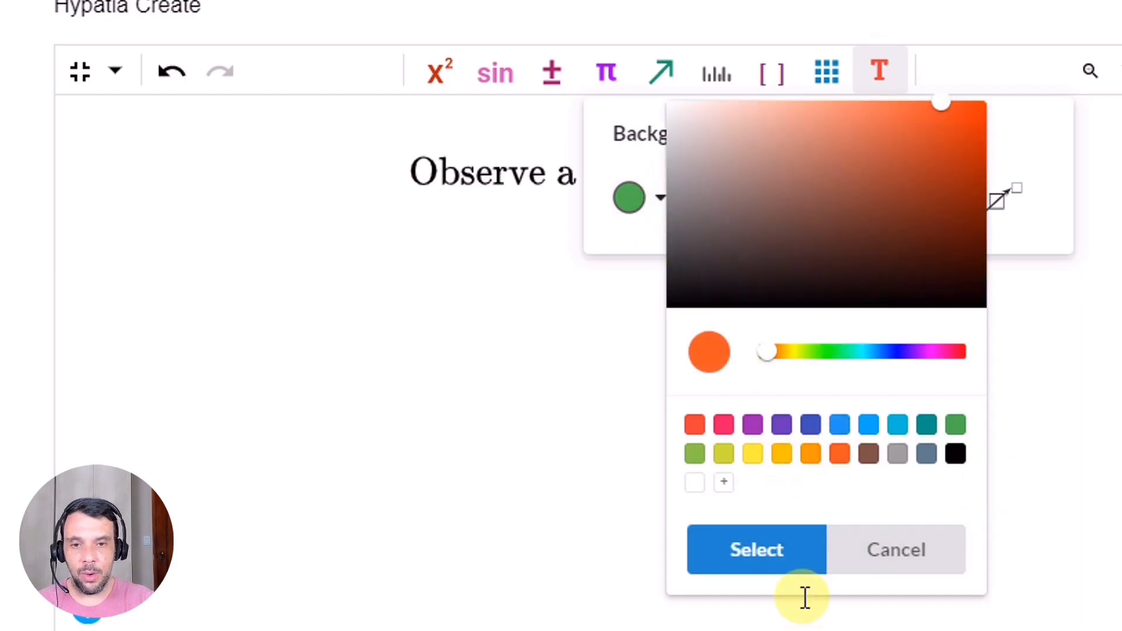
click(762, 551)
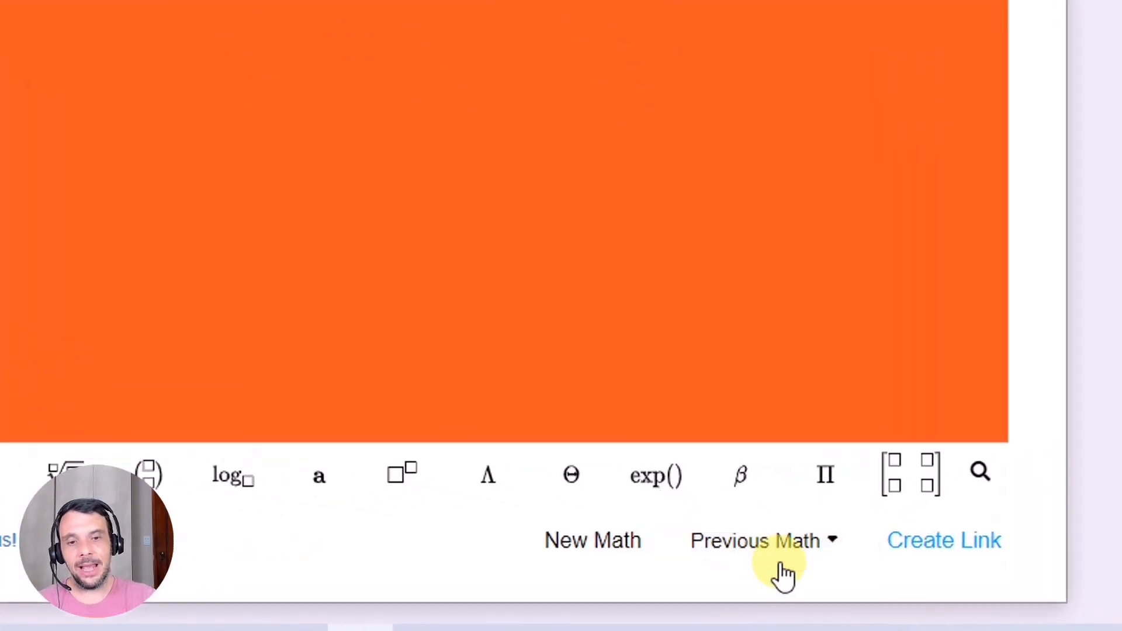
- Look through the list of previously created formulas and close it
click(809, 539)
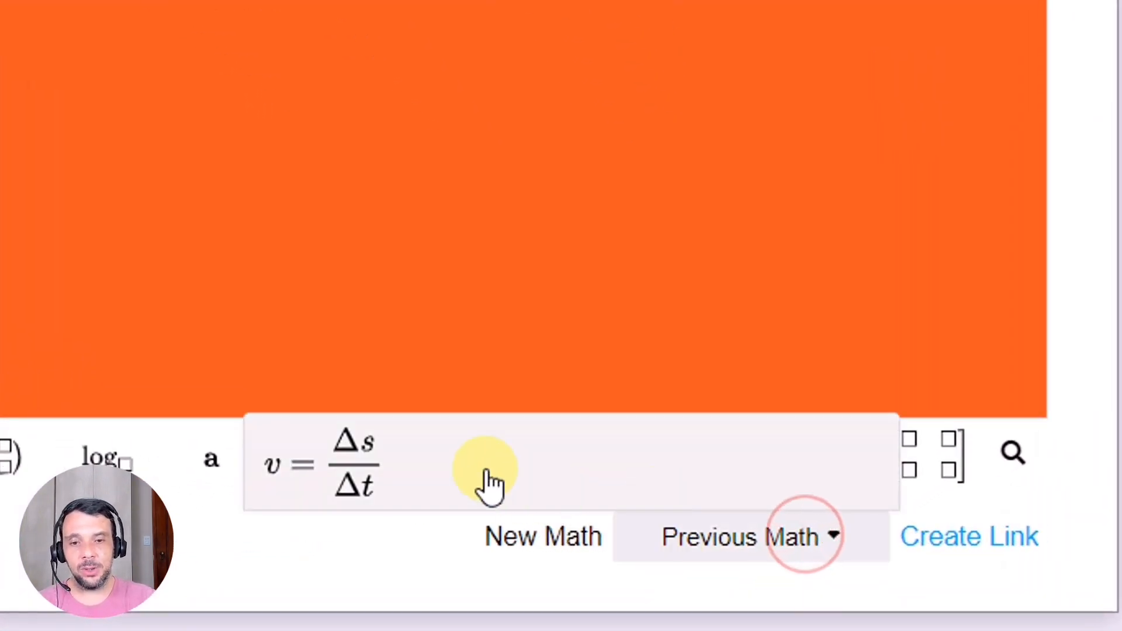
click(354, 479)
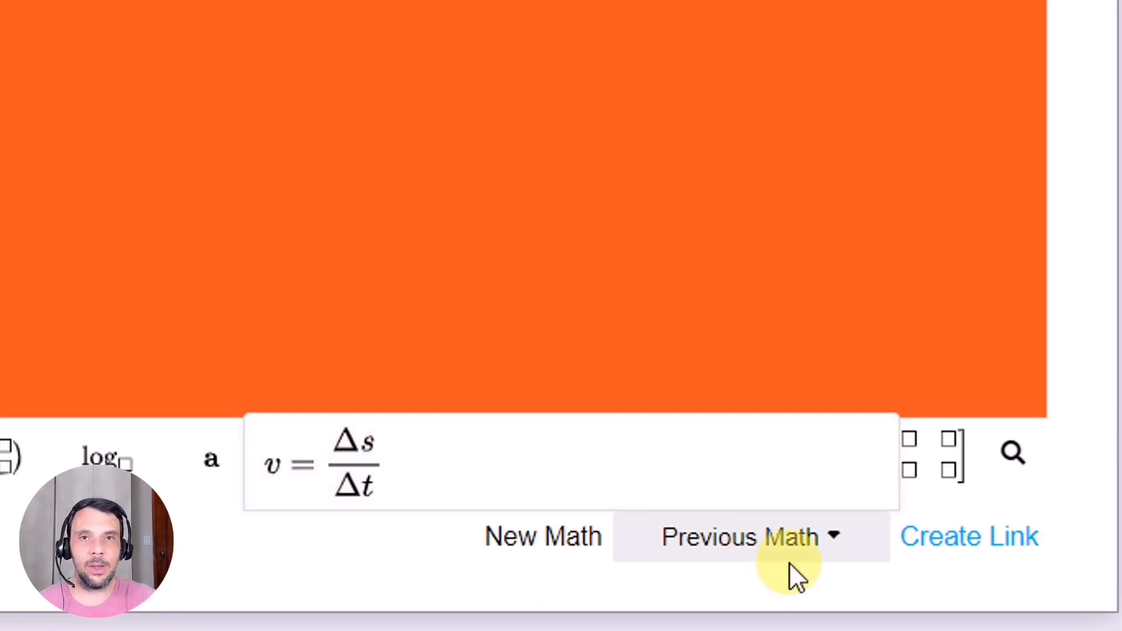
click(869, 573)
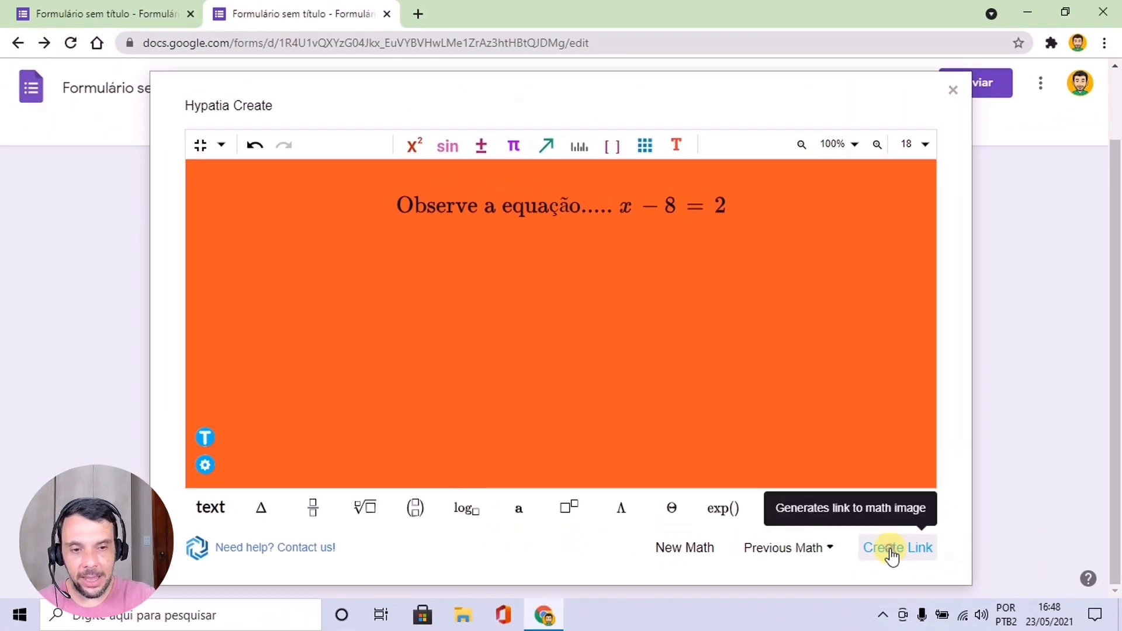
- Generate and copy a link to the orange equation image, and collapse the Hypatia Create editor
click(890, 549)
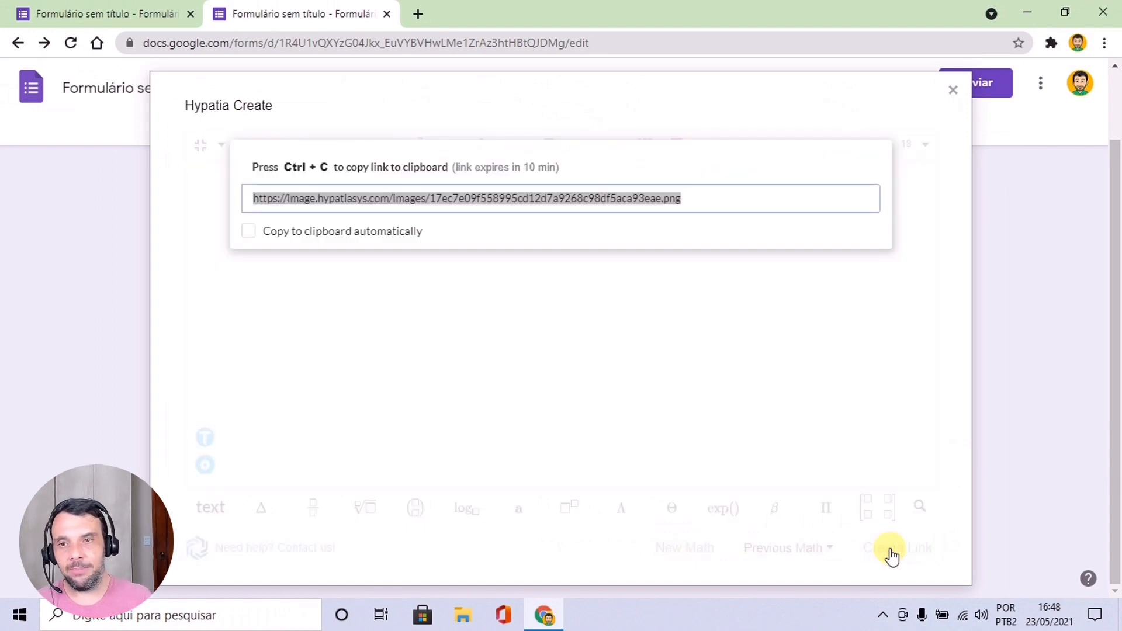
key(ctrl+c)
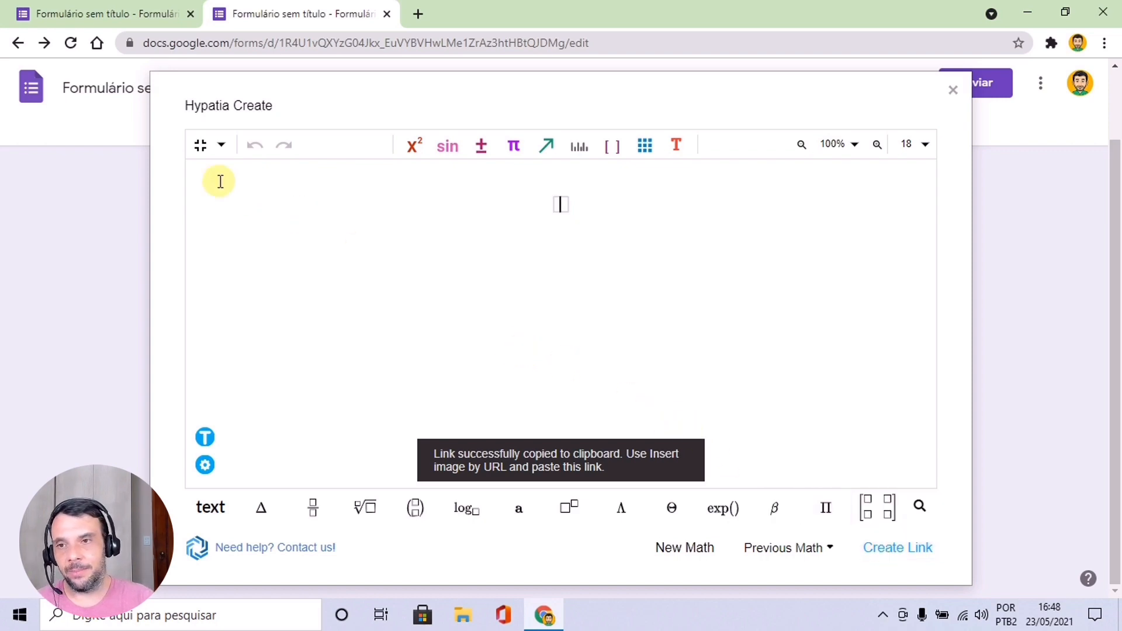
click(198, 148)
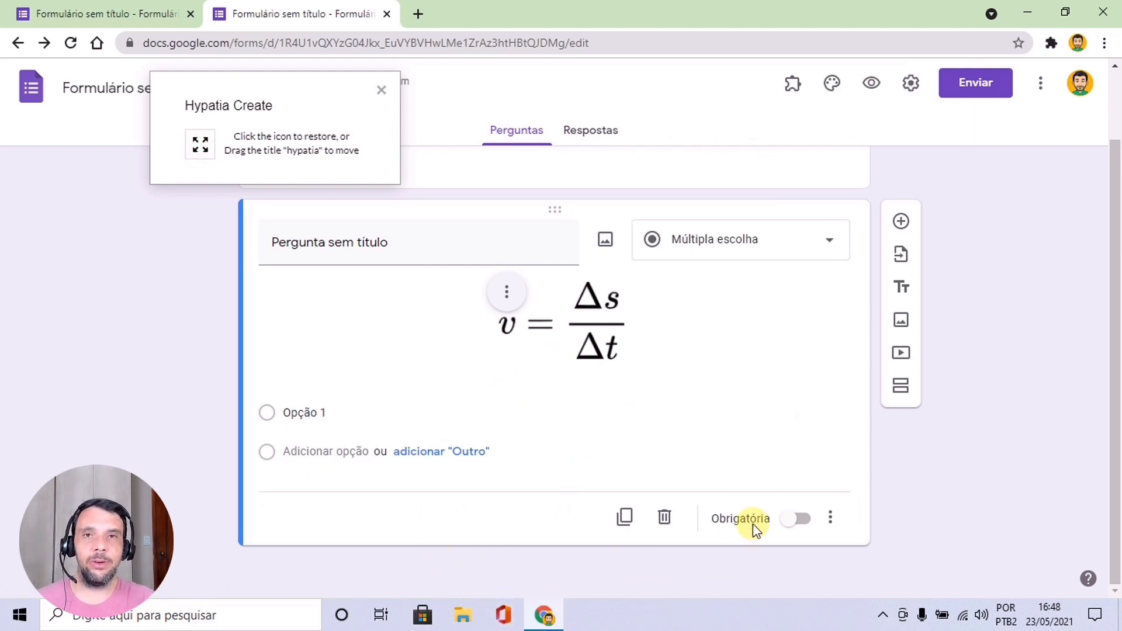
- Add a new multiple-choice question and insert the equation image into it by URL, using the copied link
click(900, 222)
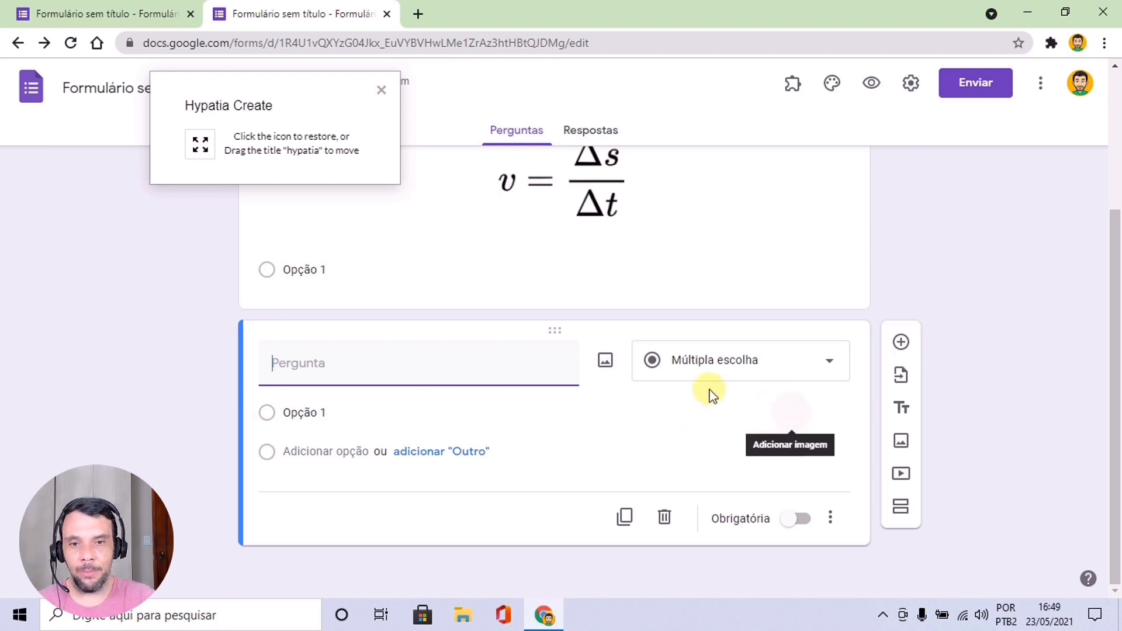
click(605, 360)
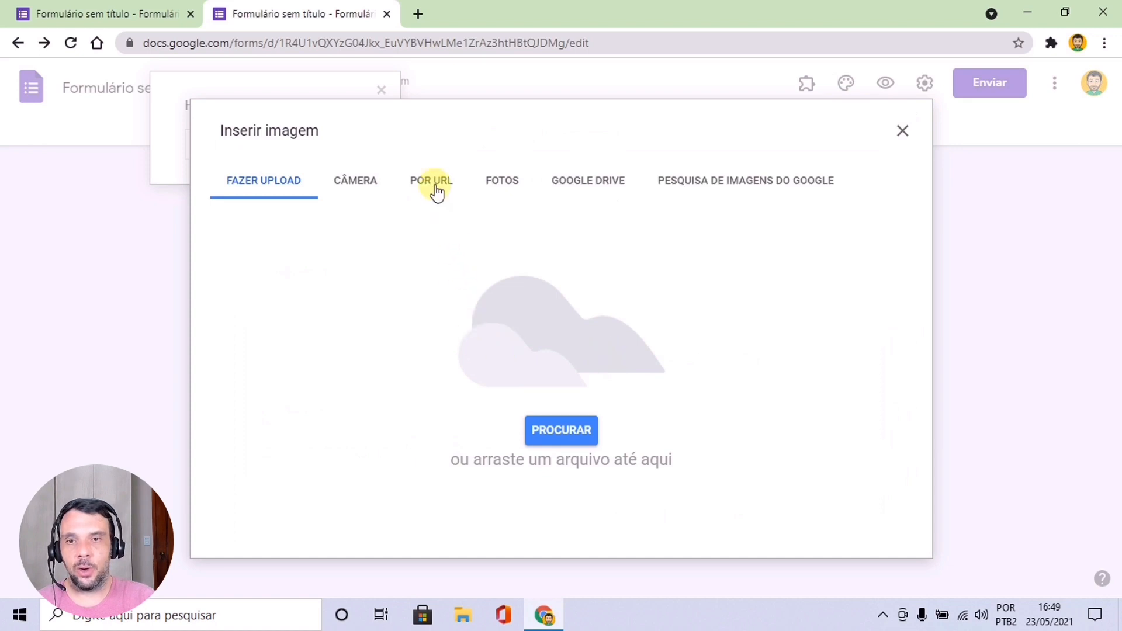
click(432, 181)
click(505, 257)
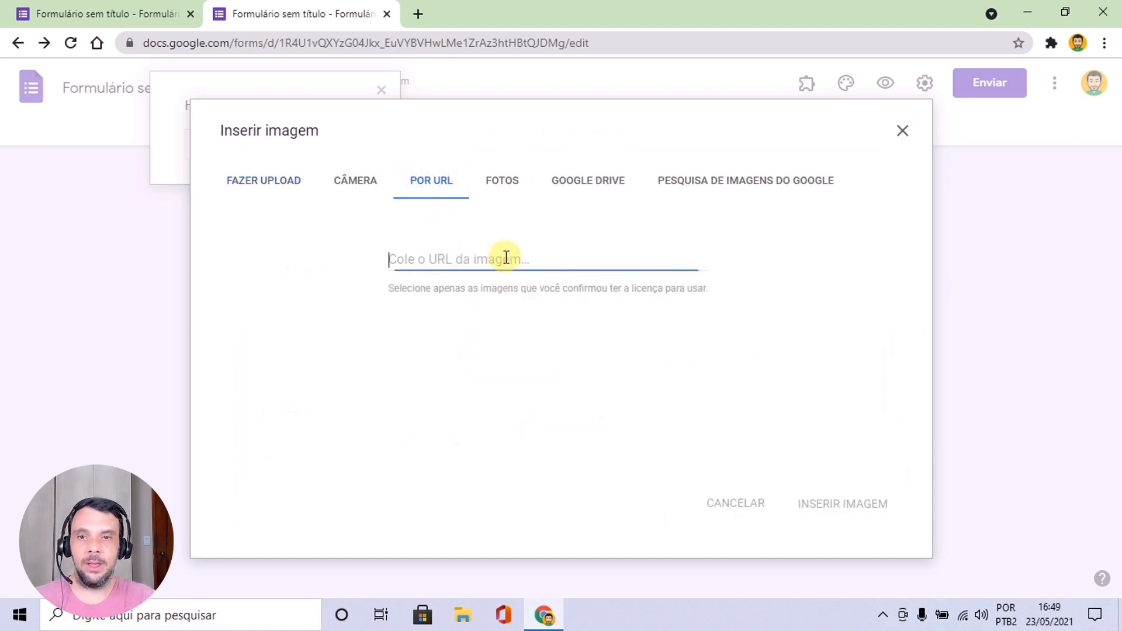
key(ctrl+v)
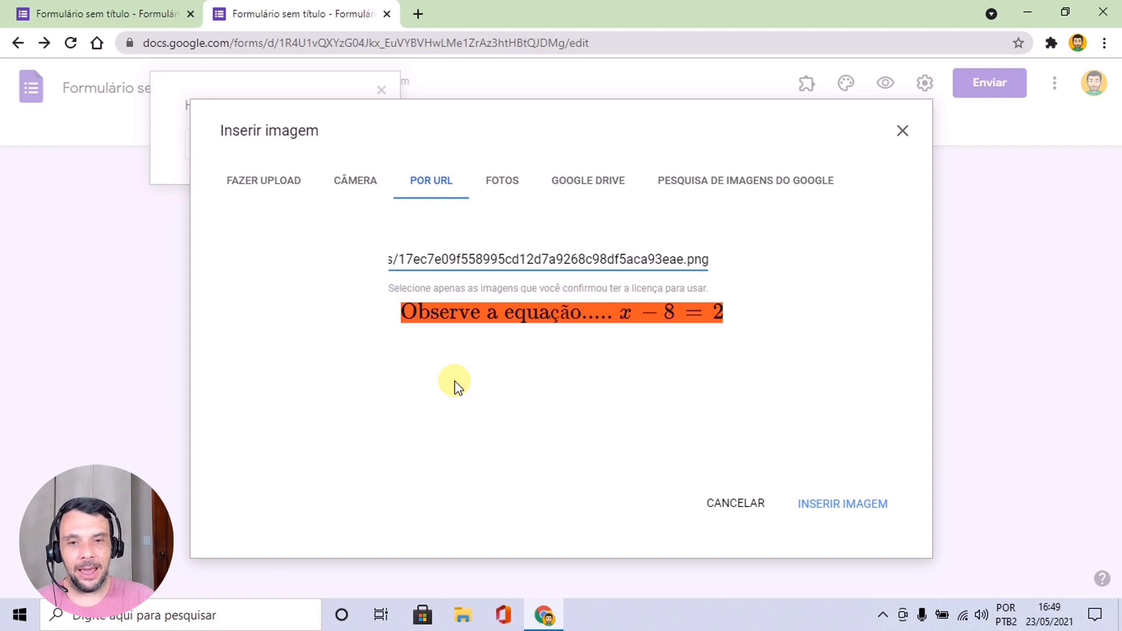
click(845, 507)
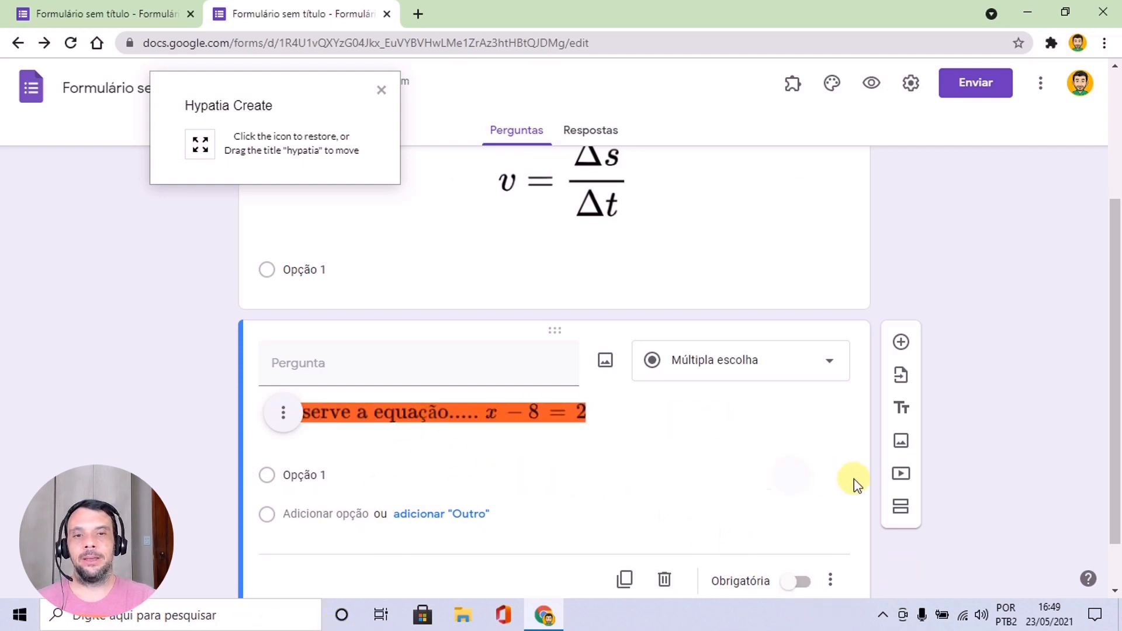
- Restore the collapsed Hypatia Create editor and close it
scroll(797, 464, up, 1)
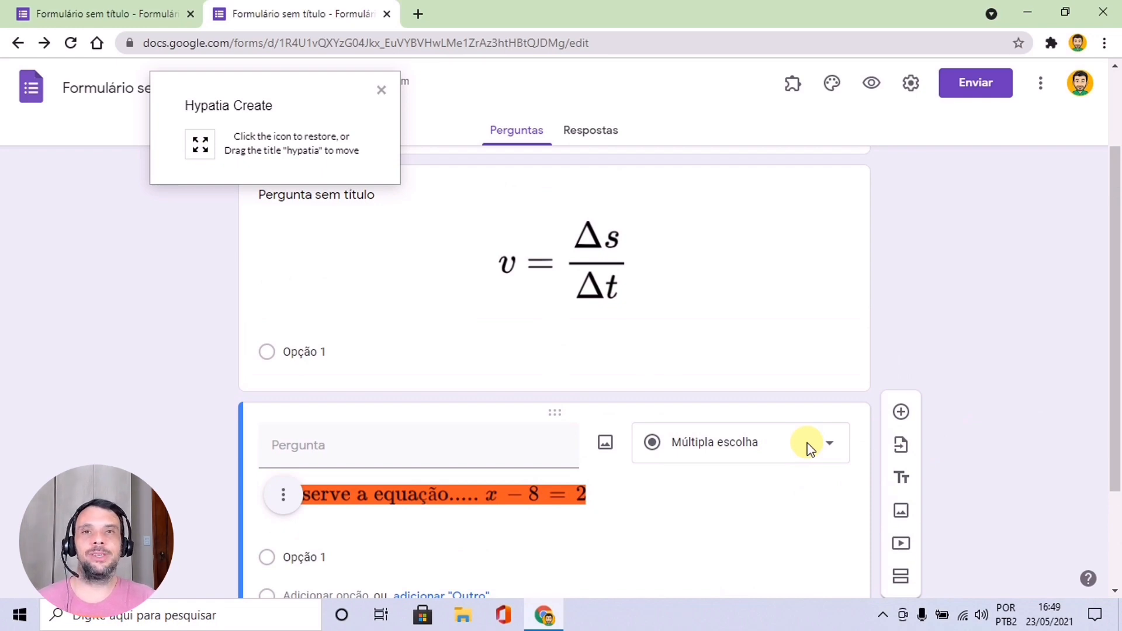
click(200, 153)
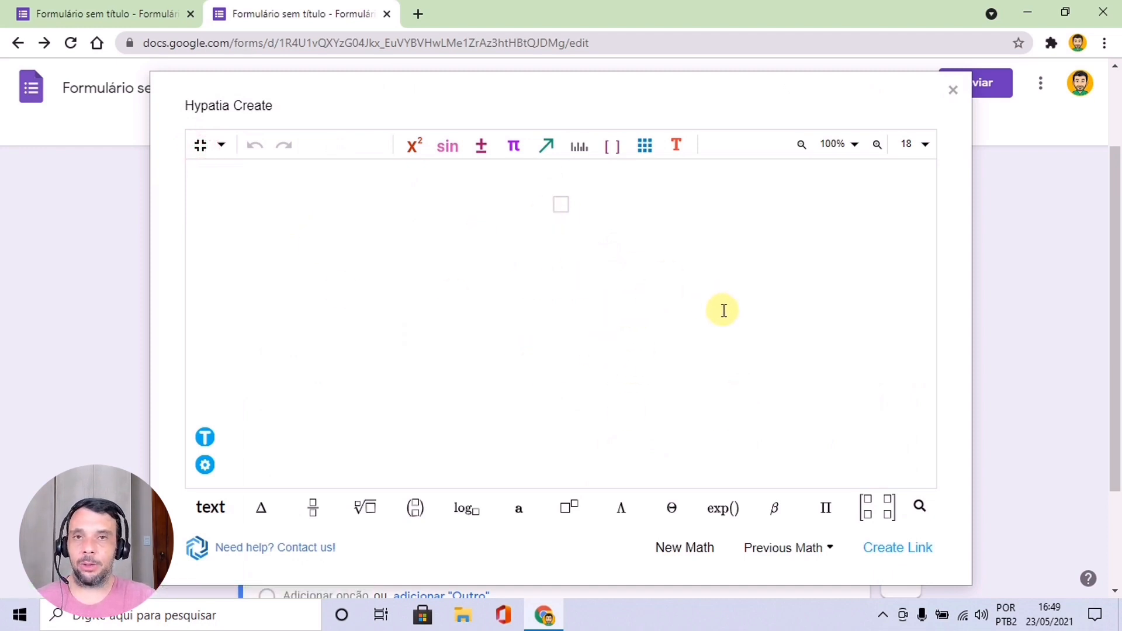
click(953, 90)
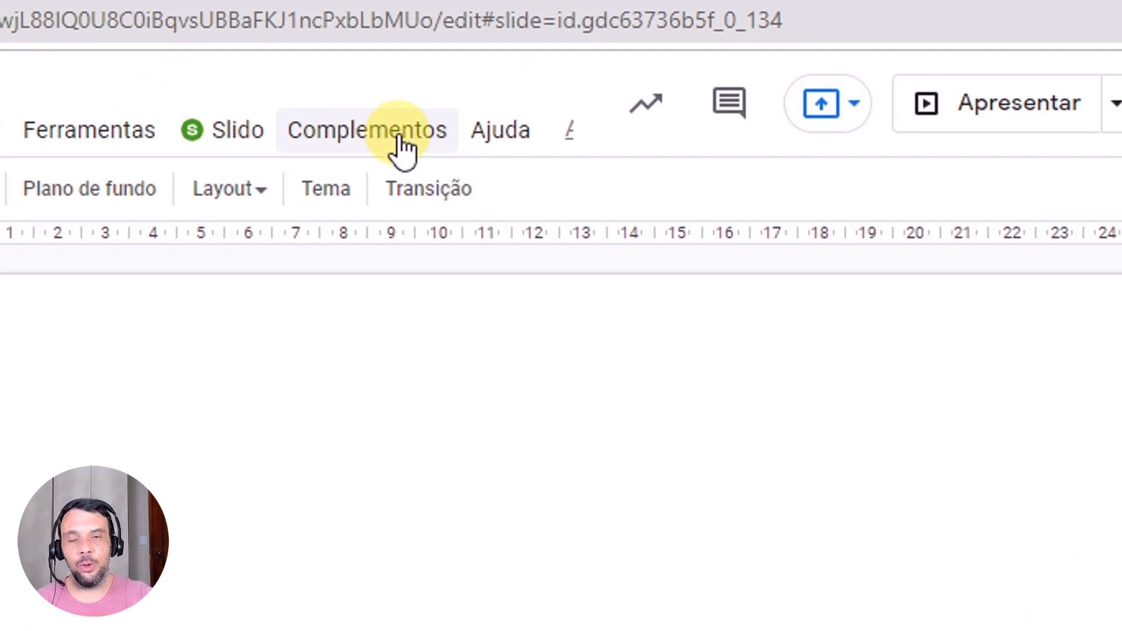
- In Google Slides, open Hypatia Create's Insert/Edit Math editor and dismiss its welcome guide
click(403, 149)
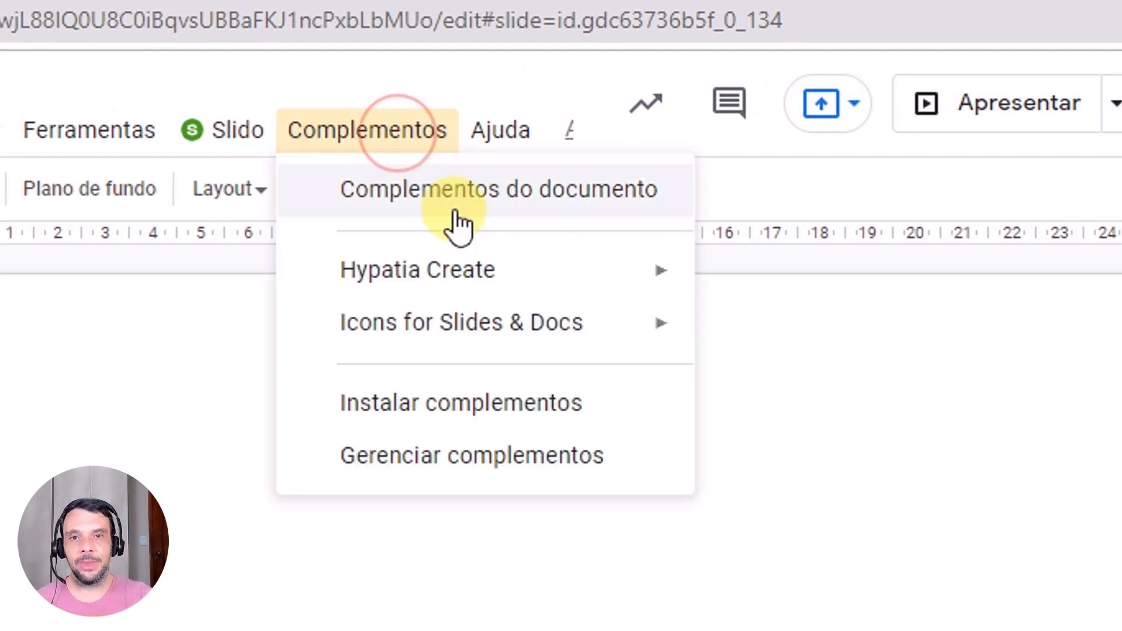
mouse_move(514, 283)
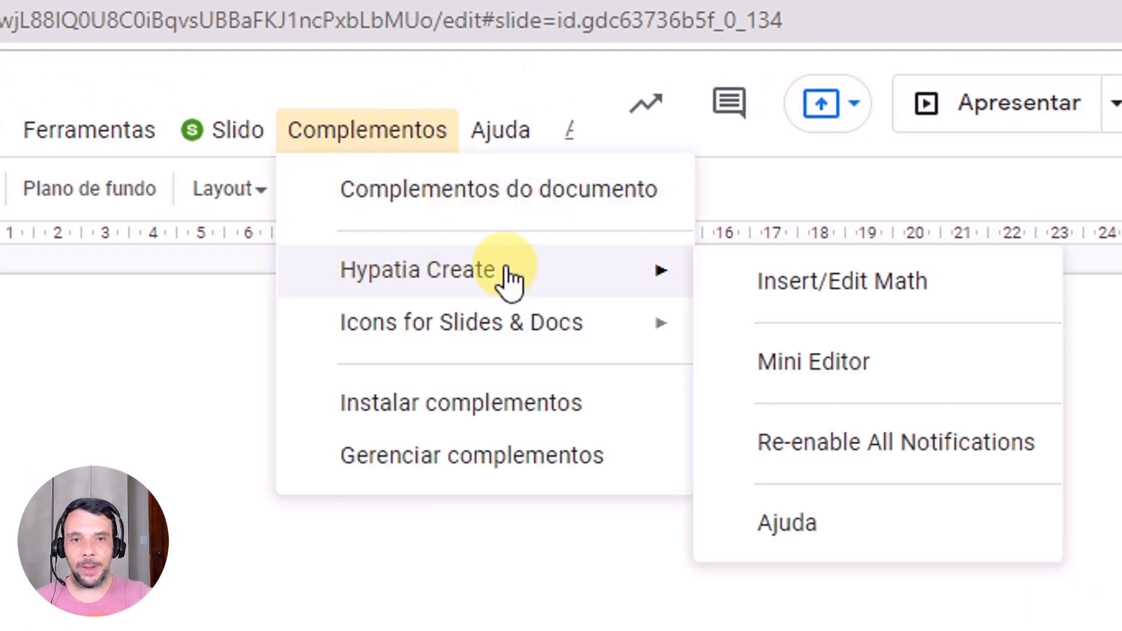
click(805, 285)
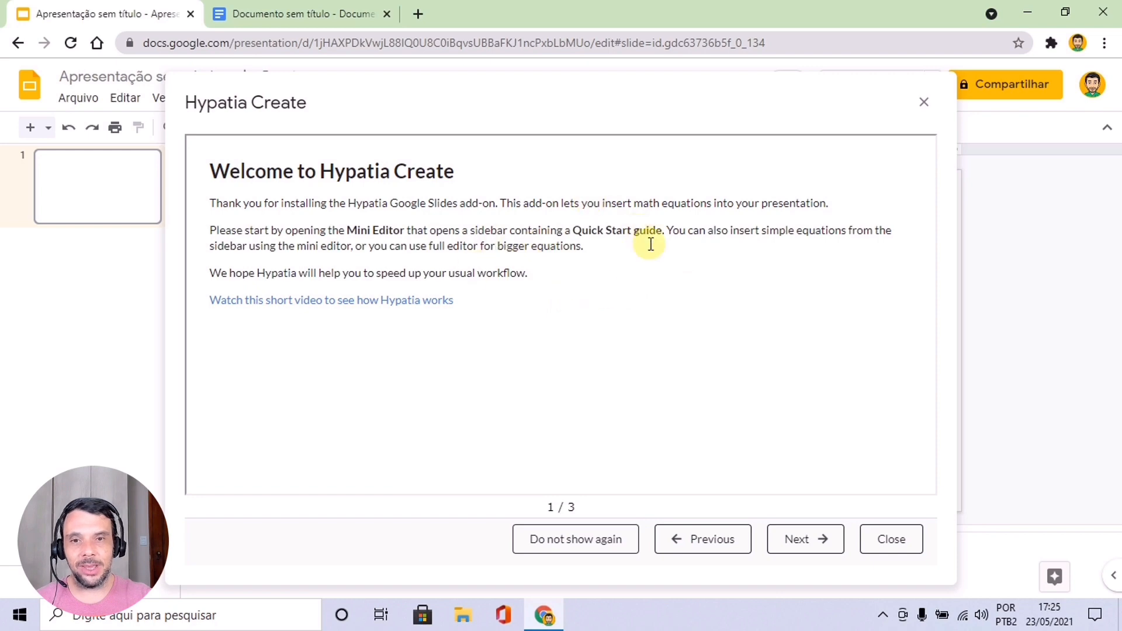
click(894, 546)
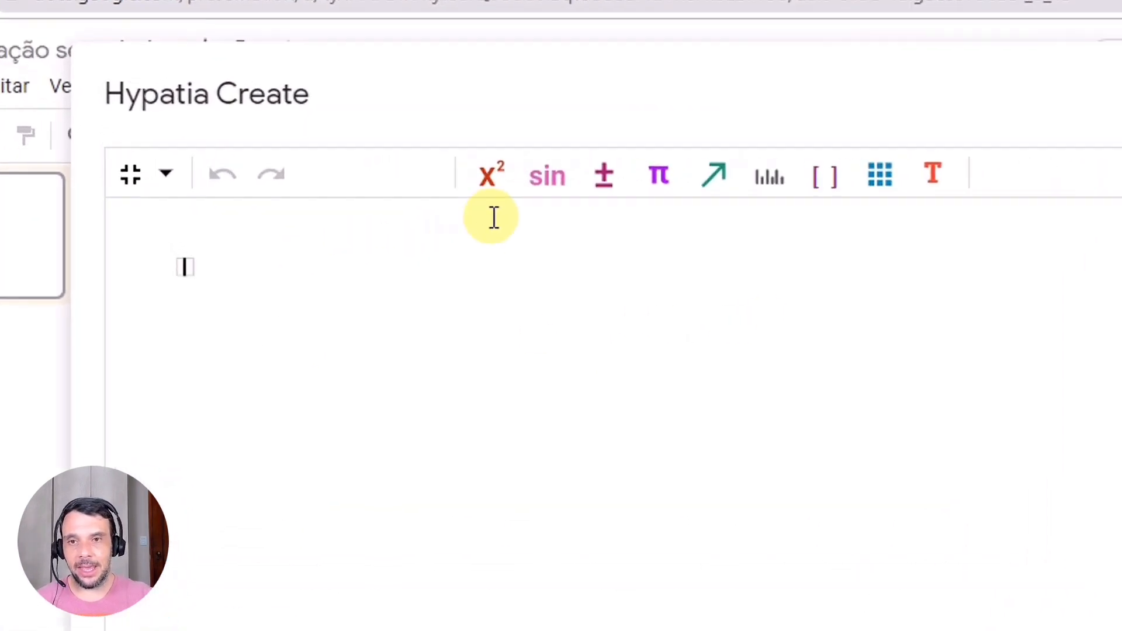
- Write a fraction in the math editor with numerator 5 and denominator 4
click(489, 175)
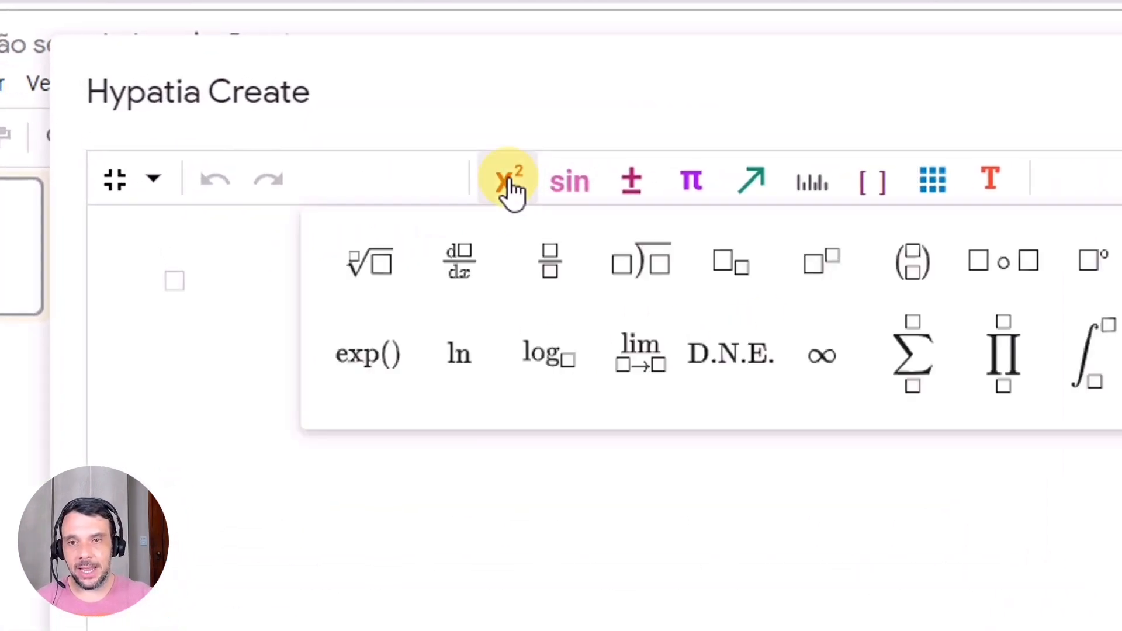
click(560, 255)
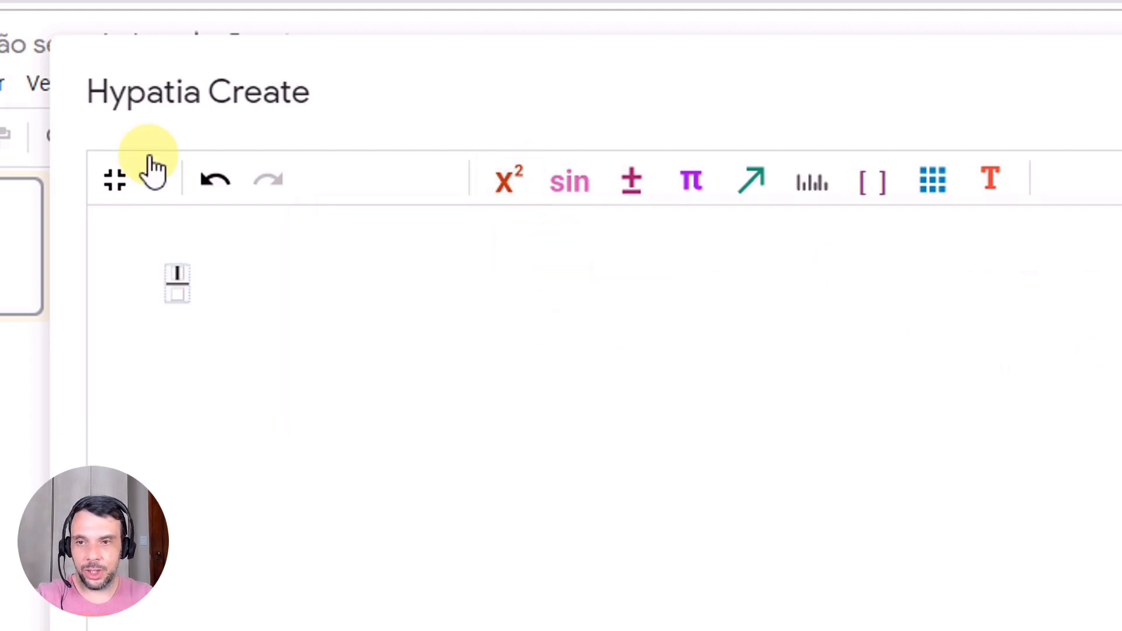
text(5)
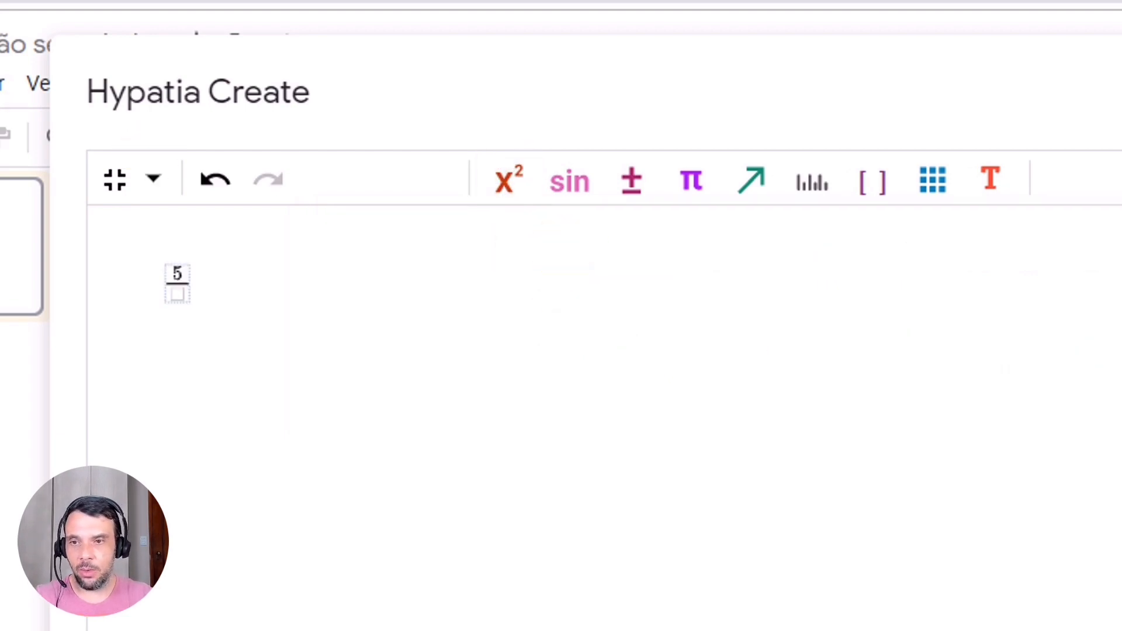
click(179, 295)
text(4)
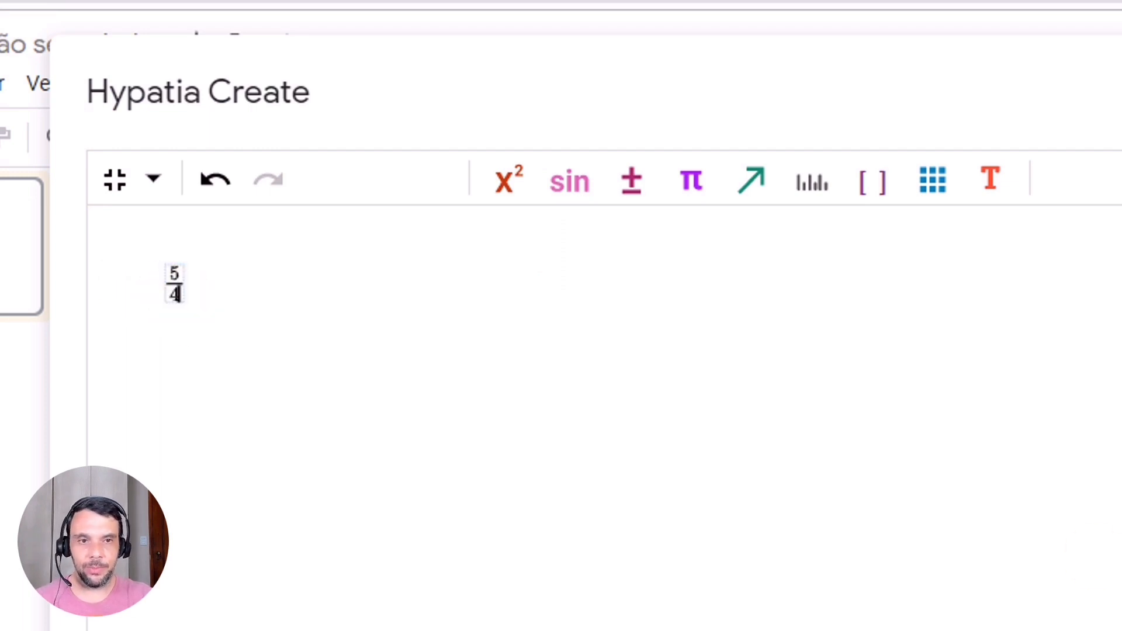
- Set the fraction's font size to 48 and insert it into the slide
click(1029, 161)
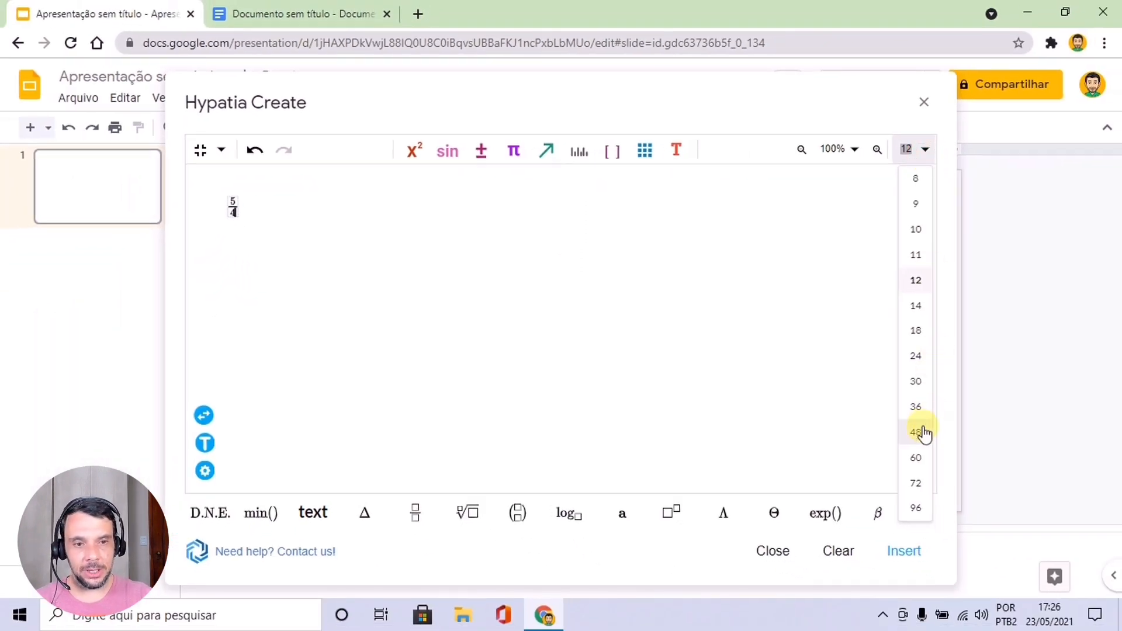
click(915, 433)
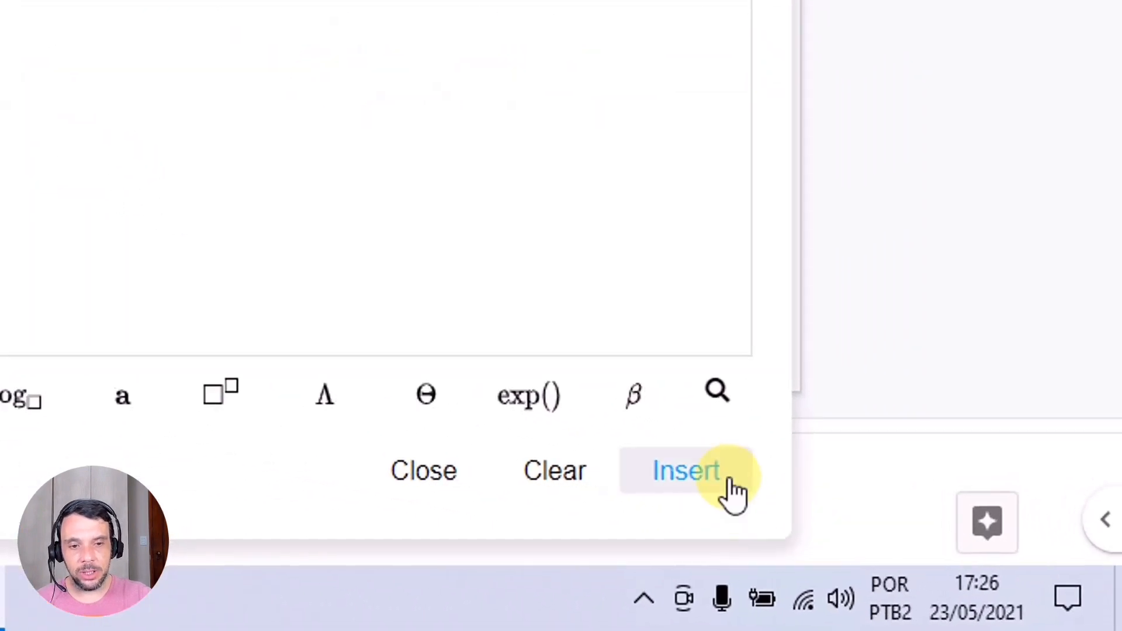
click(698, 482)
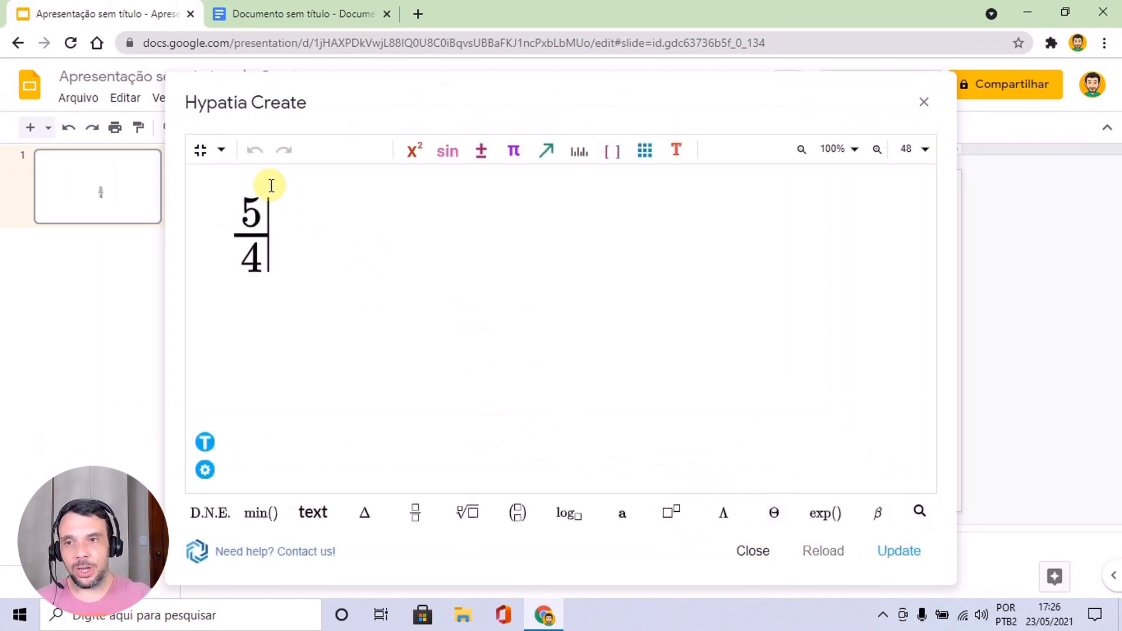
- Collapse the Hypatia Create editor and enlarge the 5/4 image to about half the slide's height, near the slide's center
click(200, 150)
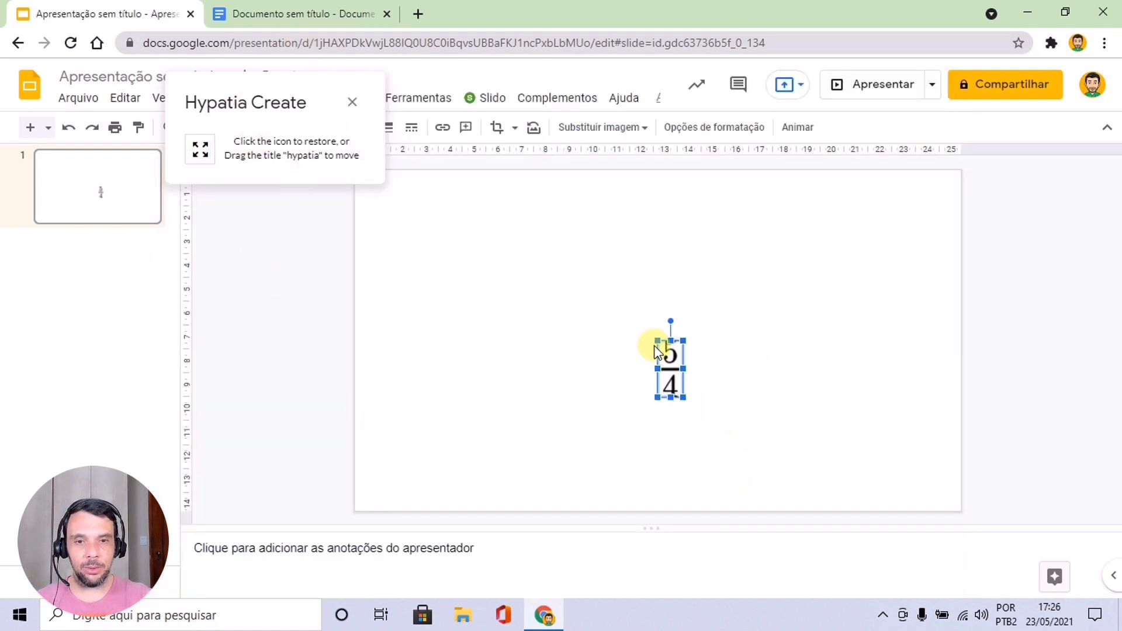
mouse_move(654, 337)
mouse_down()
mouse_move(603, 288)
mouse_move(656, 302)
mouse_move(655, 337)
mouse_up()
click(831, 362)
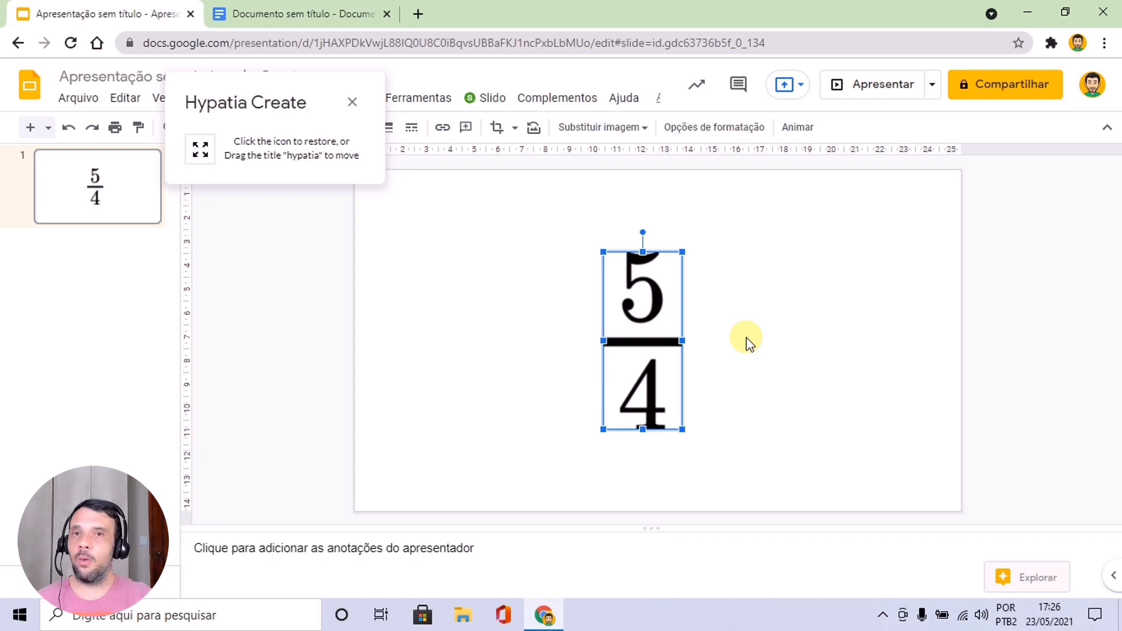
- Switch to the untitled Google Docs document and look for Hypatia Create among its add-ons
click(292, 14)
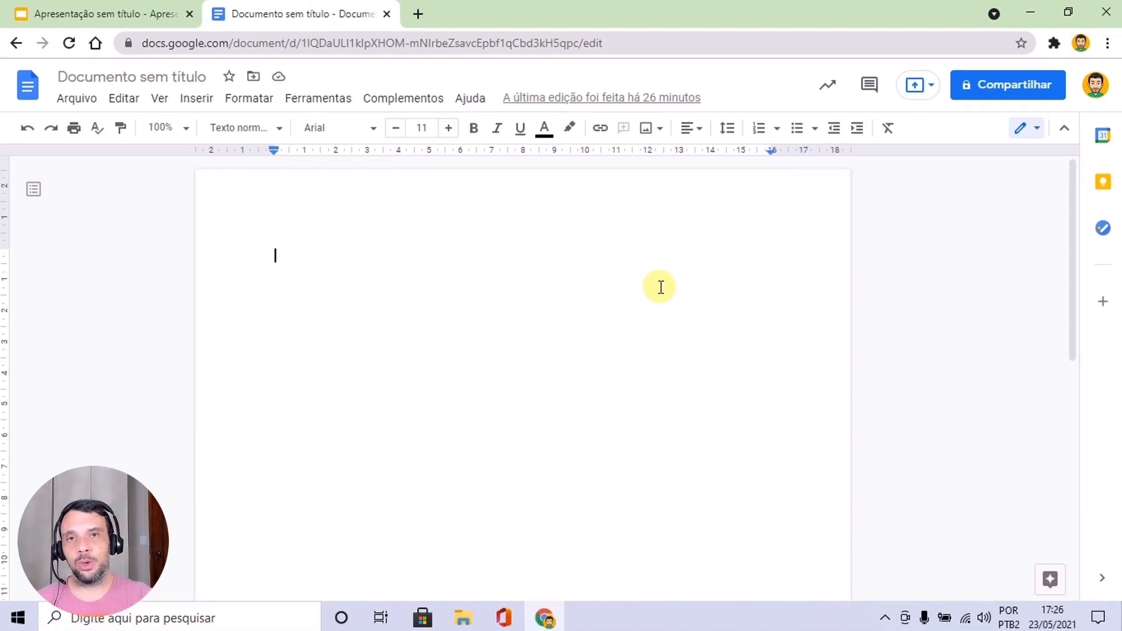
click(425, 199)
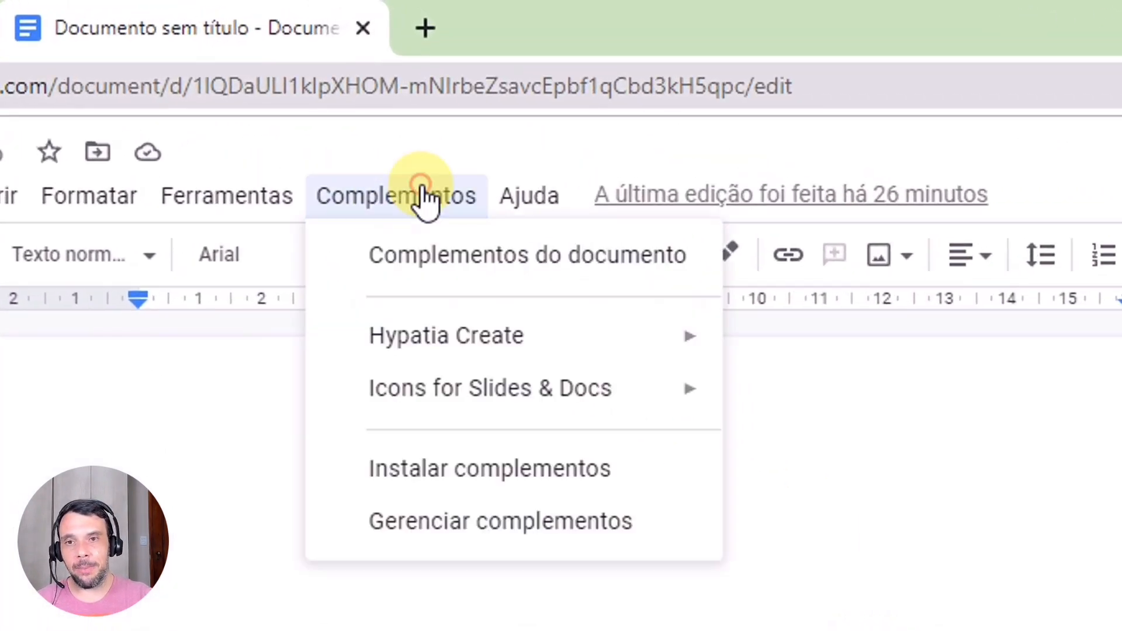
mouse_move(514, 339)
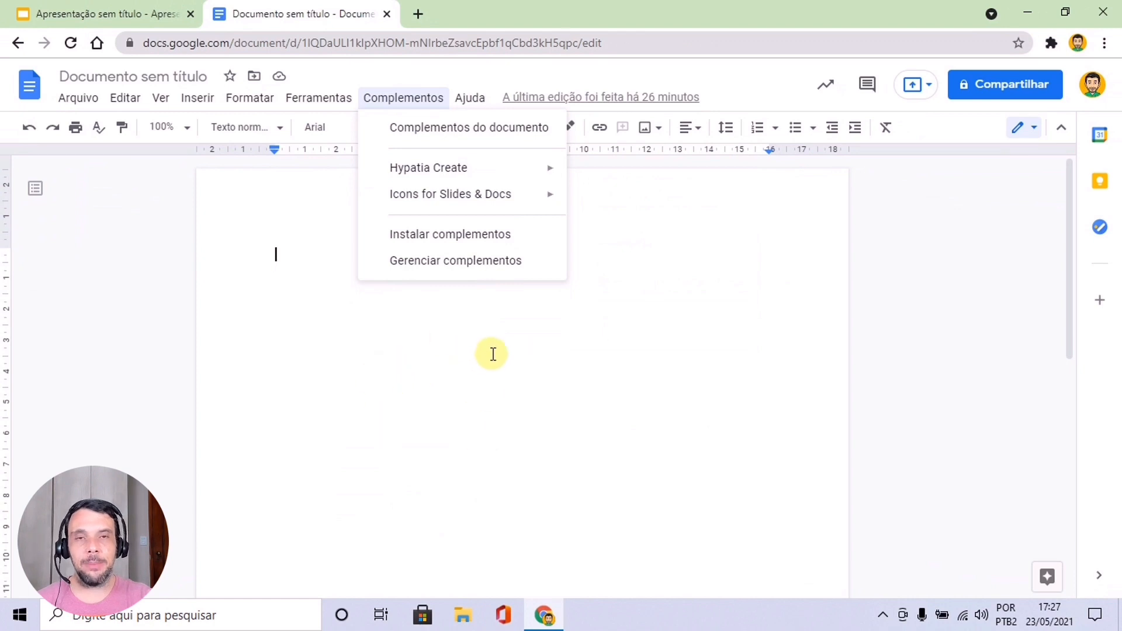
click(561, 420)
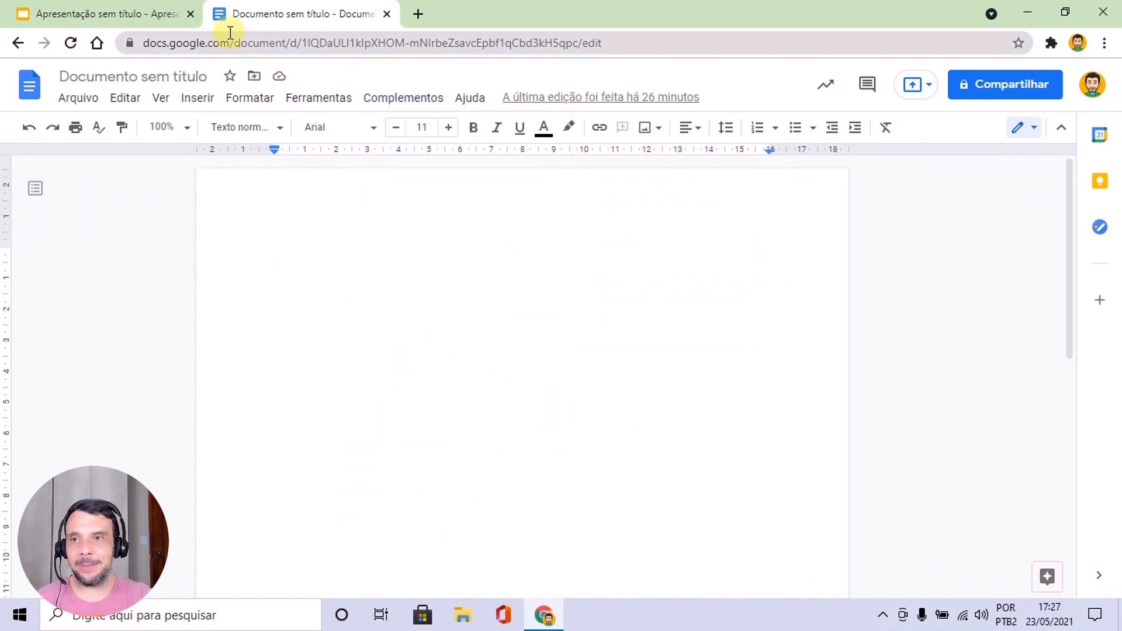
- Return to the Google Slides presentation, close the collapsed Hypatia Create editor and deselect the fraction image
click(154, 12)
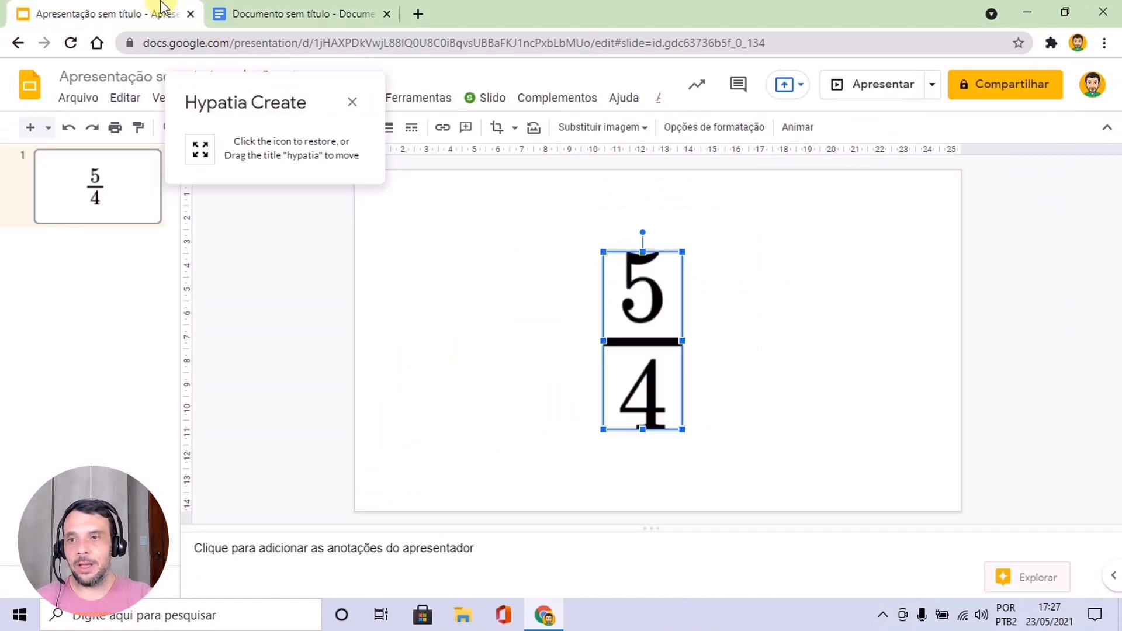
click(351, 106)
click(854, 422)
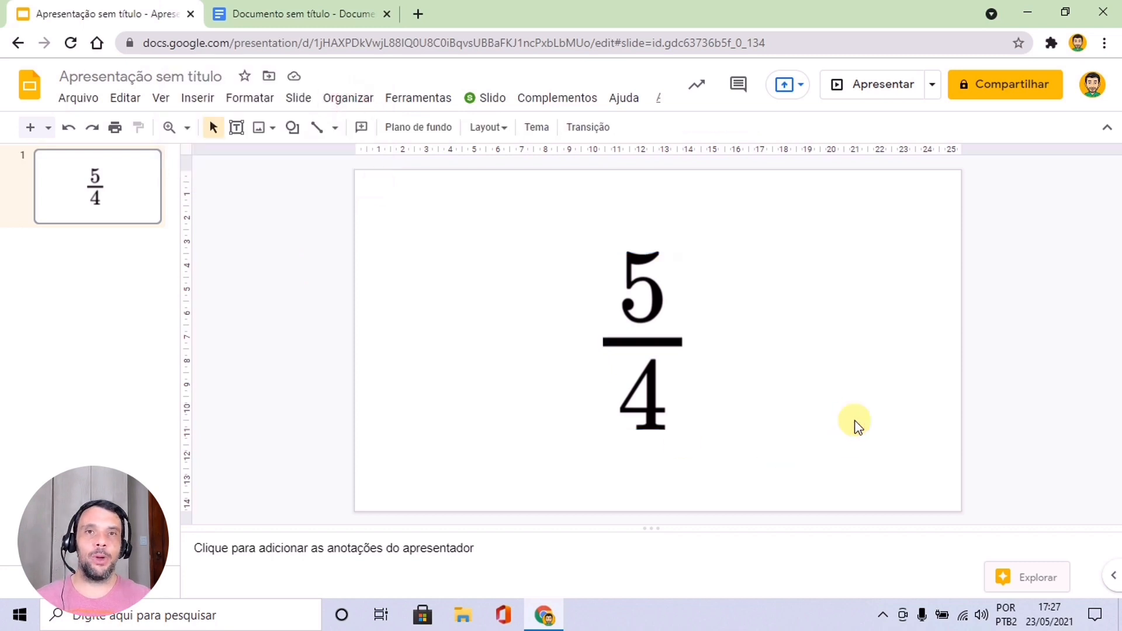